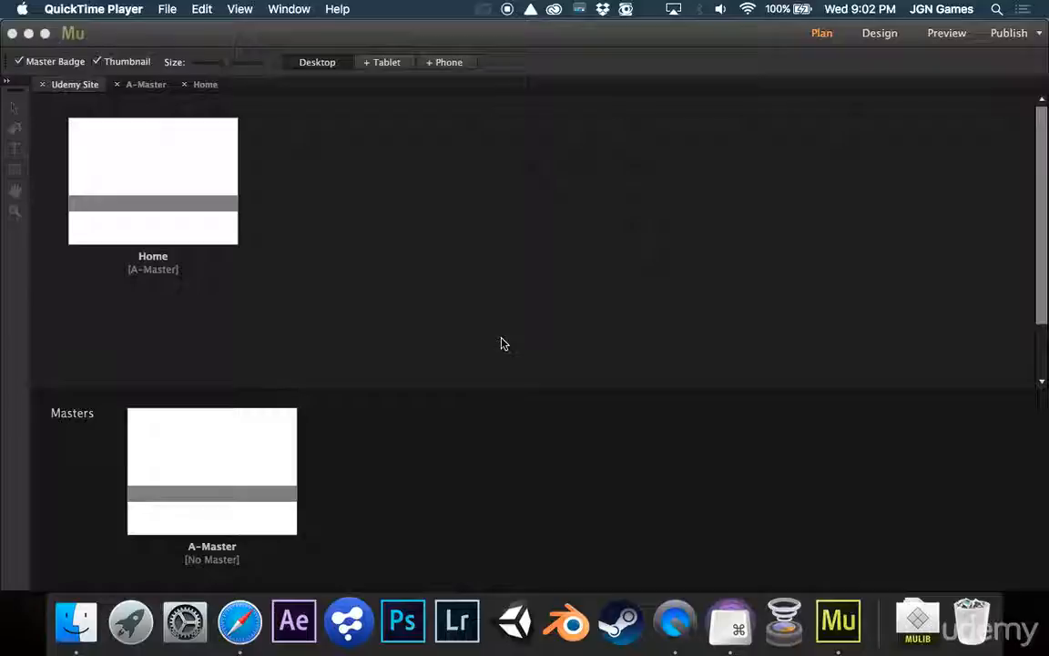
Step: Open the Home page for design and add a text frame about 540 px wide at its upper-left margin, reading "JGN Games"
mouse_move(194, 144)
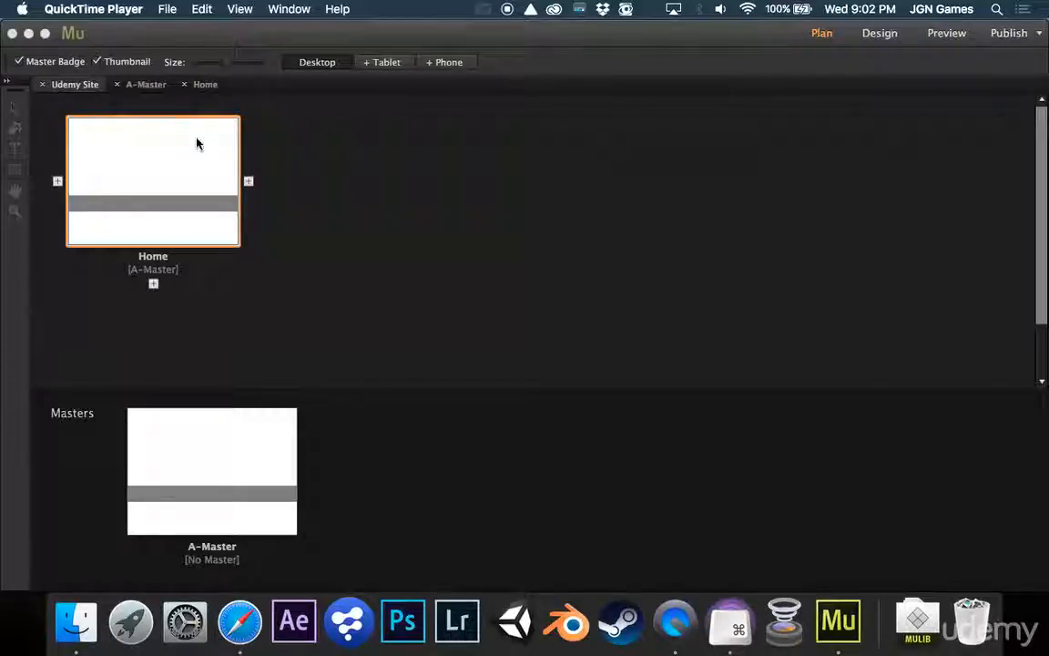
mouse_move(227, 504)
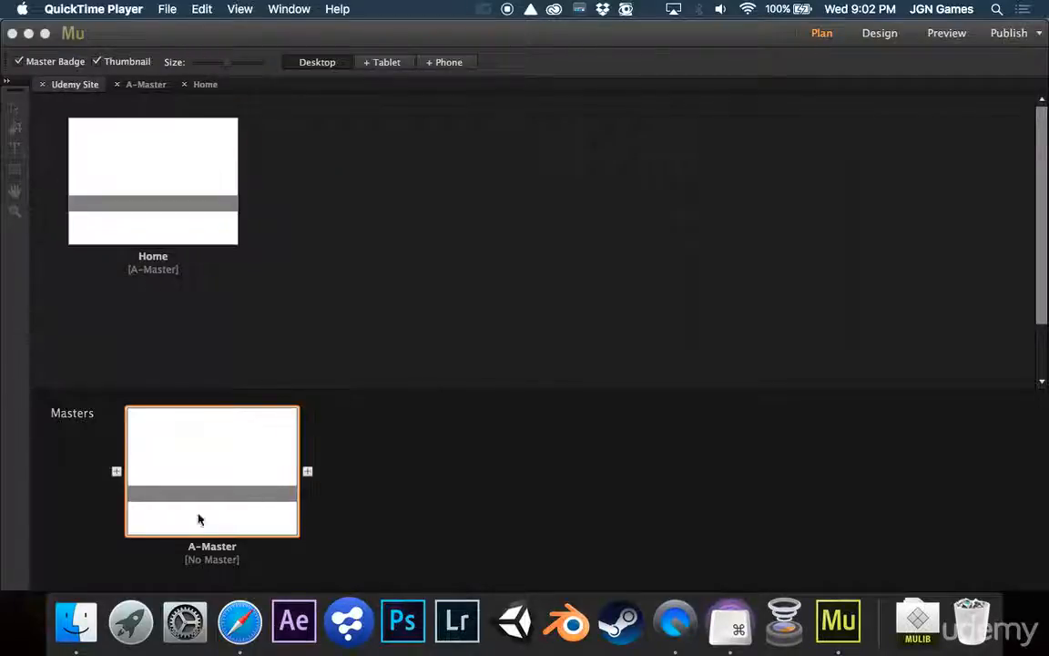
double_click(131, 176)
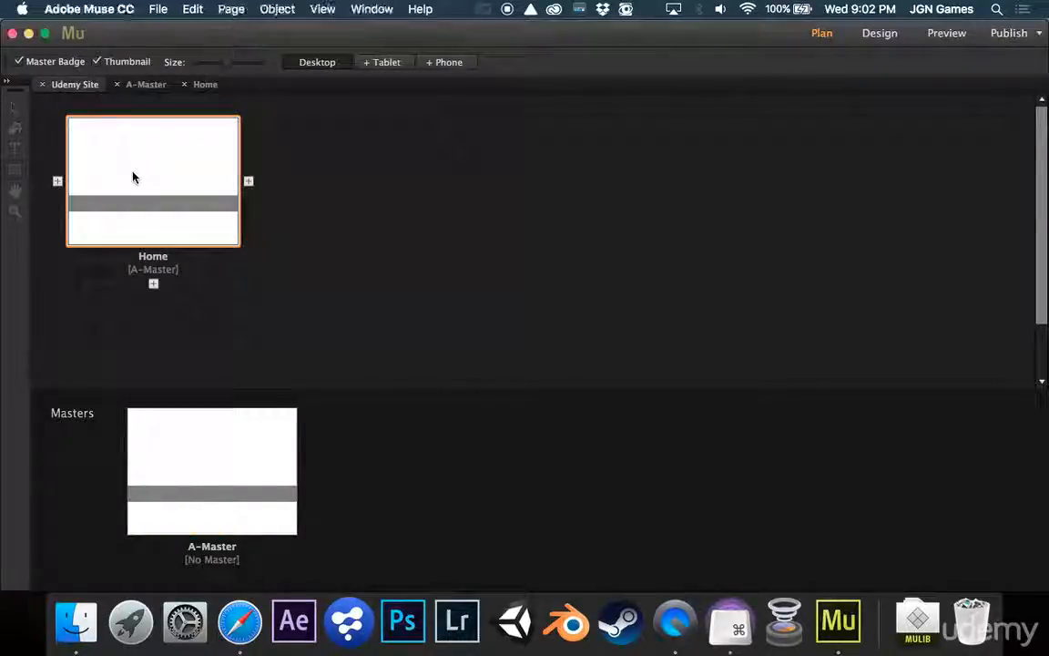
scroll(350, 186, left, 3)
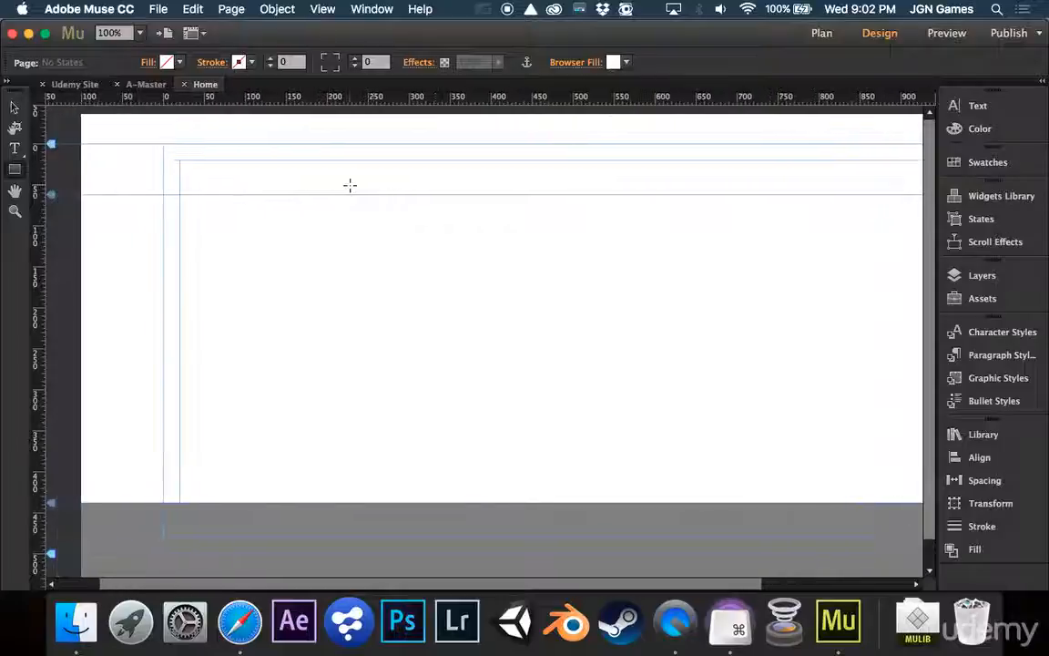
scroll(349, 186, right, 1)
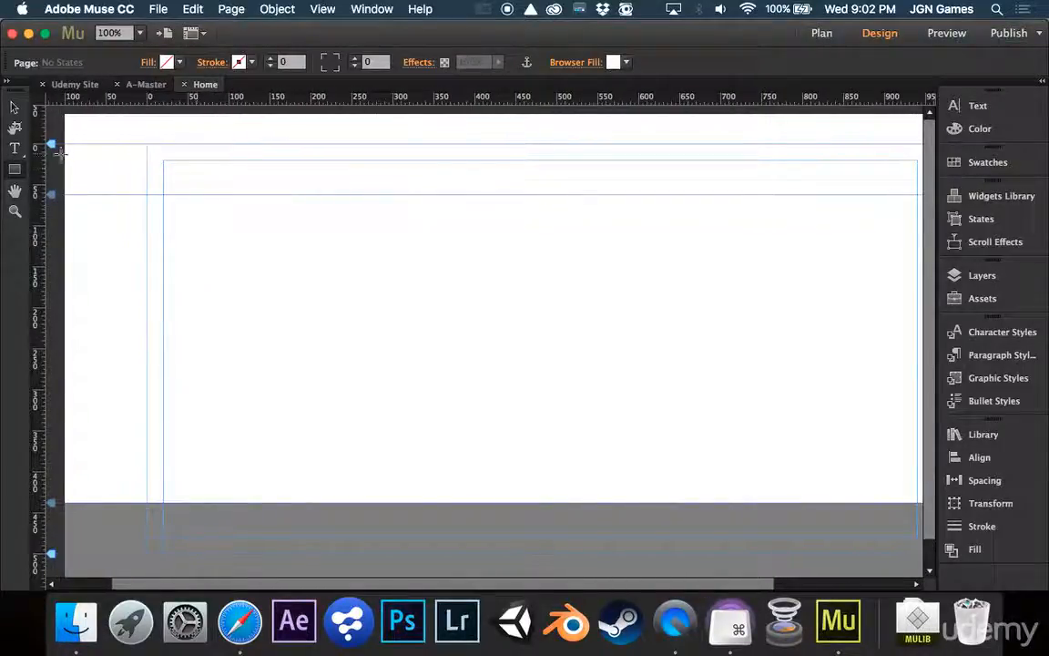
click(14, 149)
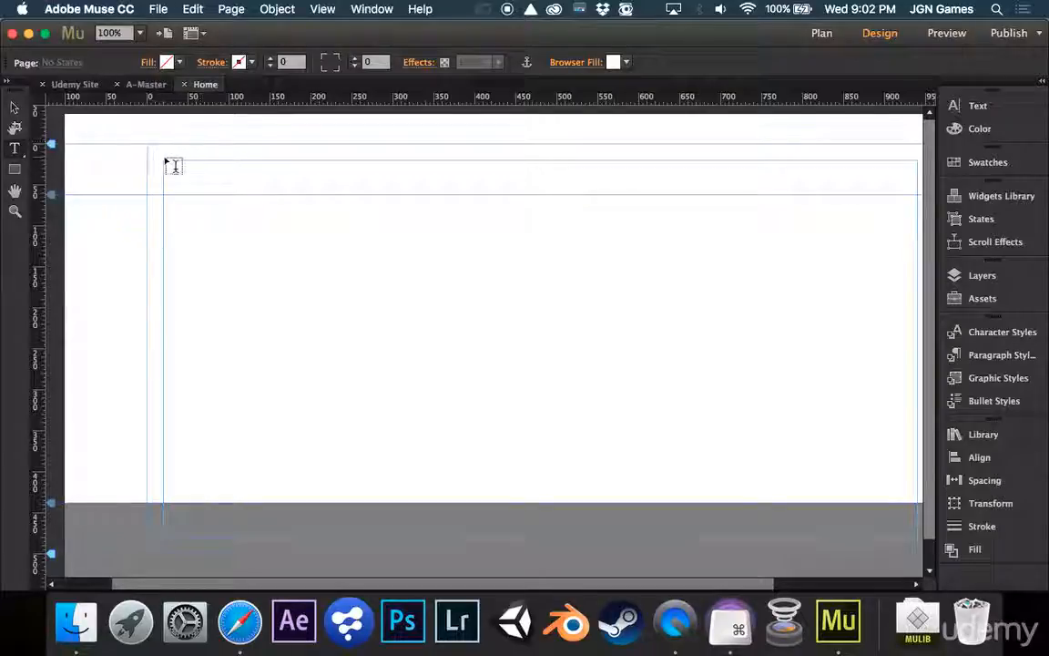
drag(179, 168, 614, 245)
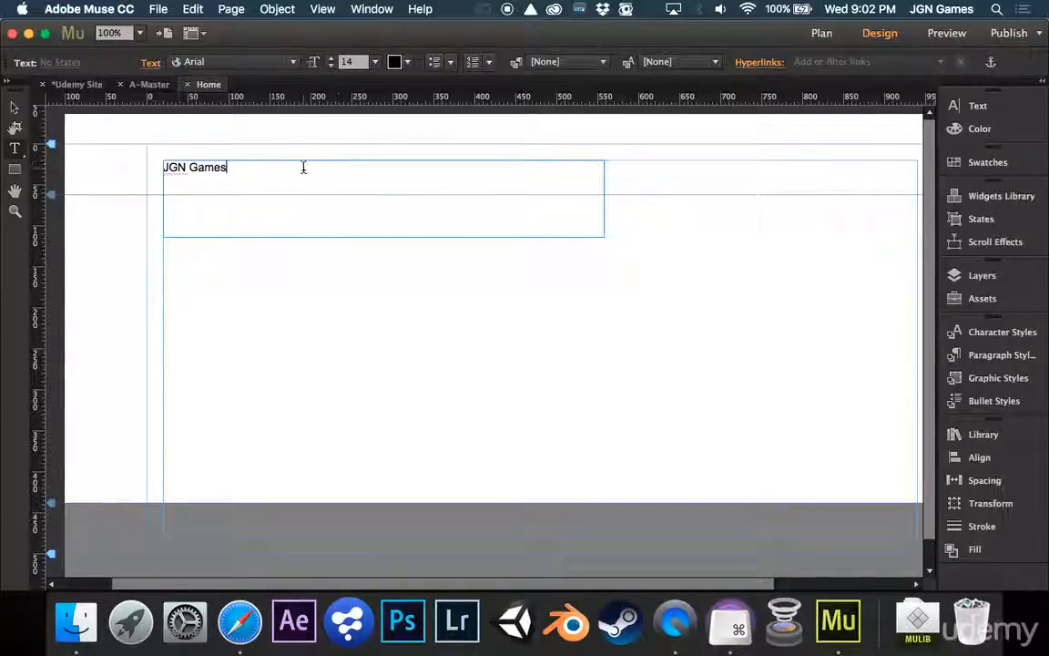
Step: Set the font size of the "JGN Games" text to 60
drag(227, 167, 125, 168)
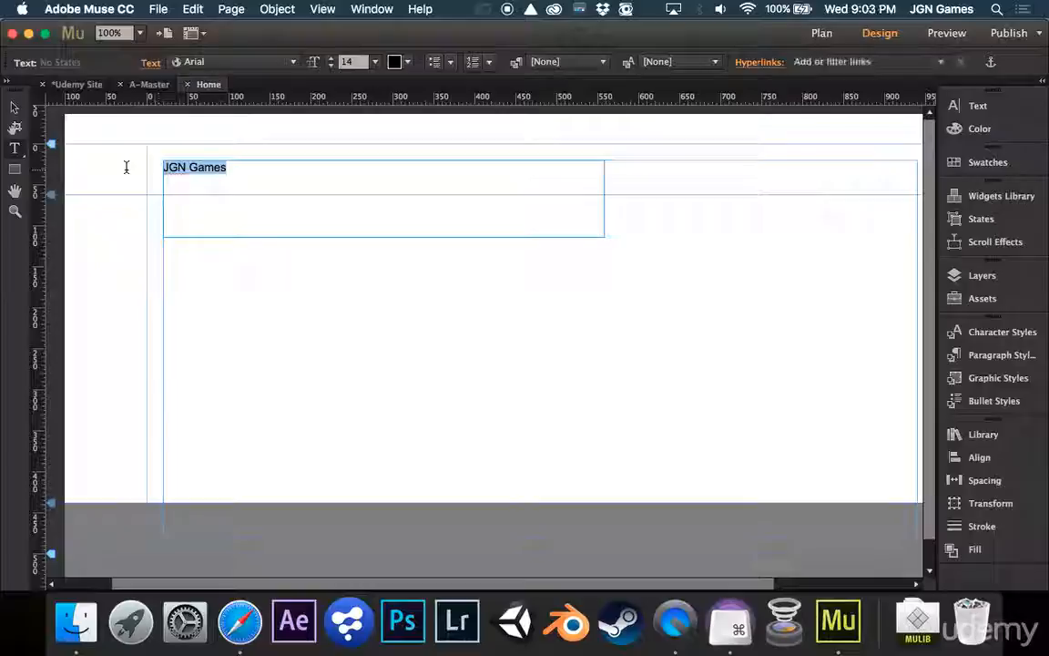
click(377, 62)
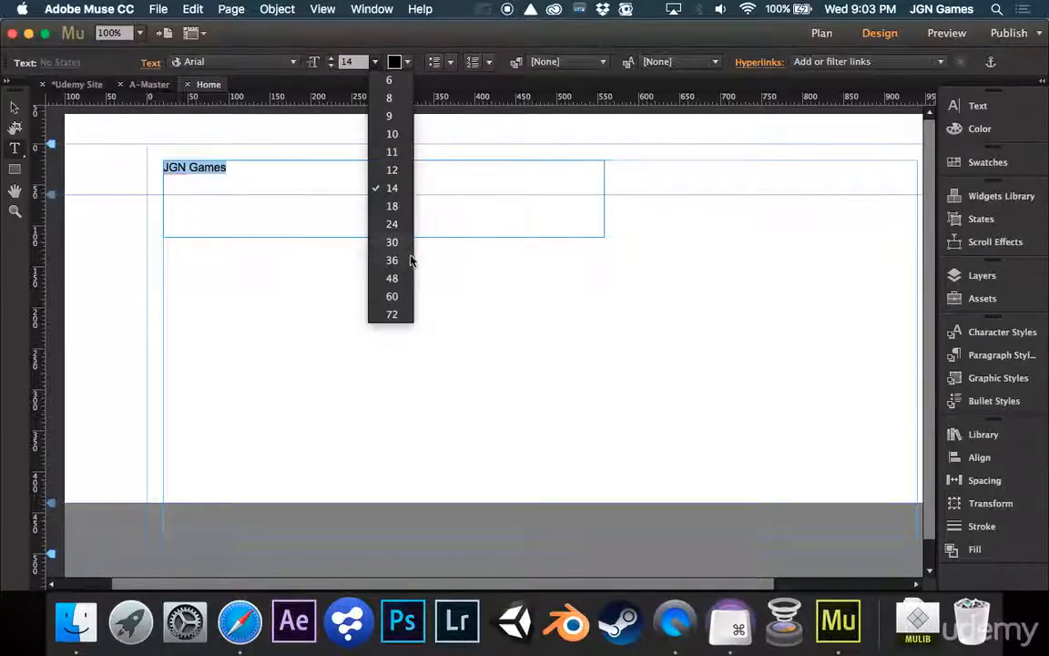
click(401, 277)
click(375, 62)
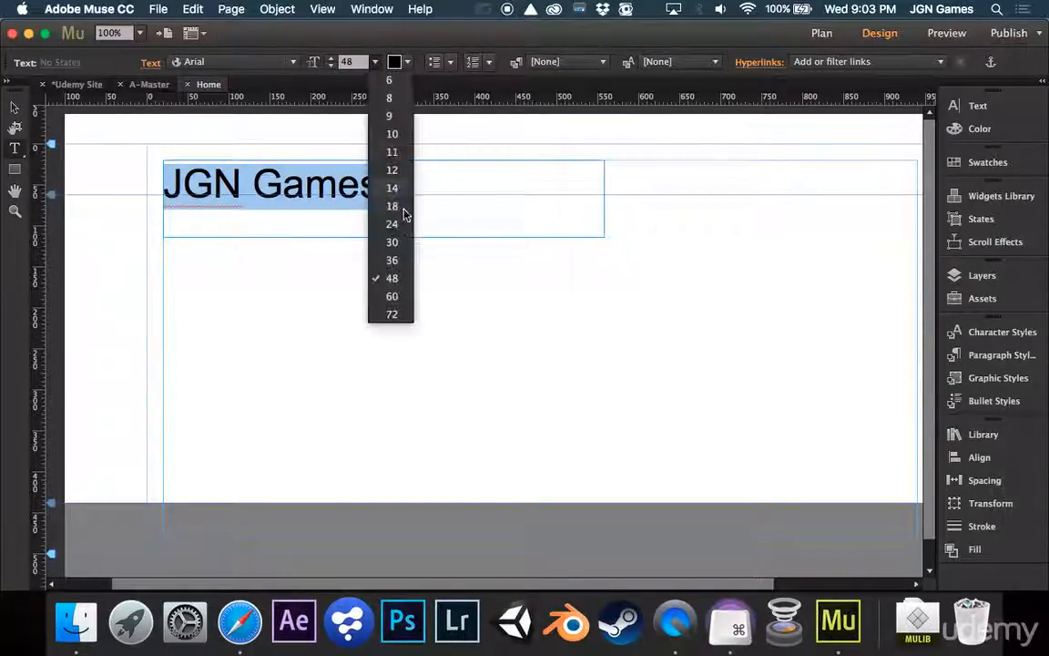
click(394, 293)
click(449, 196)
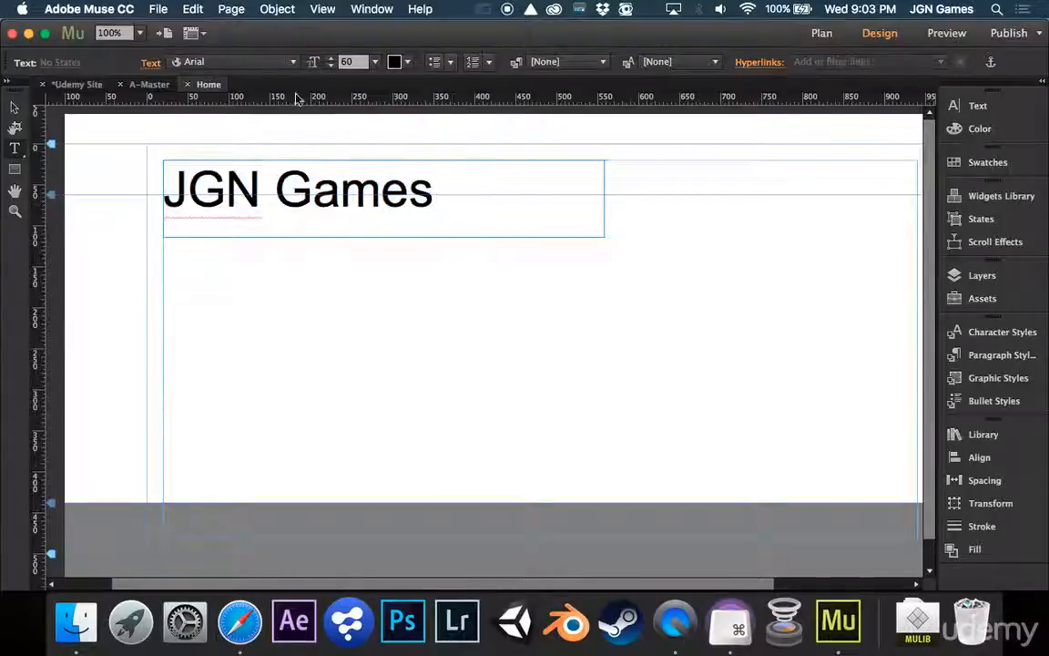
Step: Move the text frame down by about 175 px and draw a square about 175 px wide in the space above it
click(14, 107)
drag(401, 221, 401, 365)
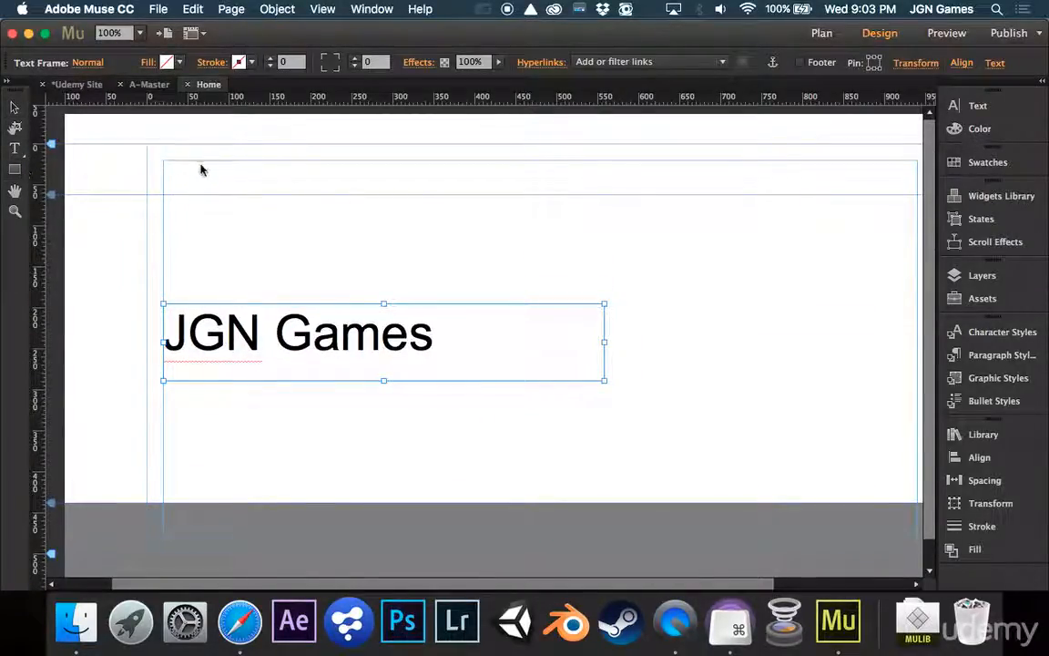
click(14, 170)
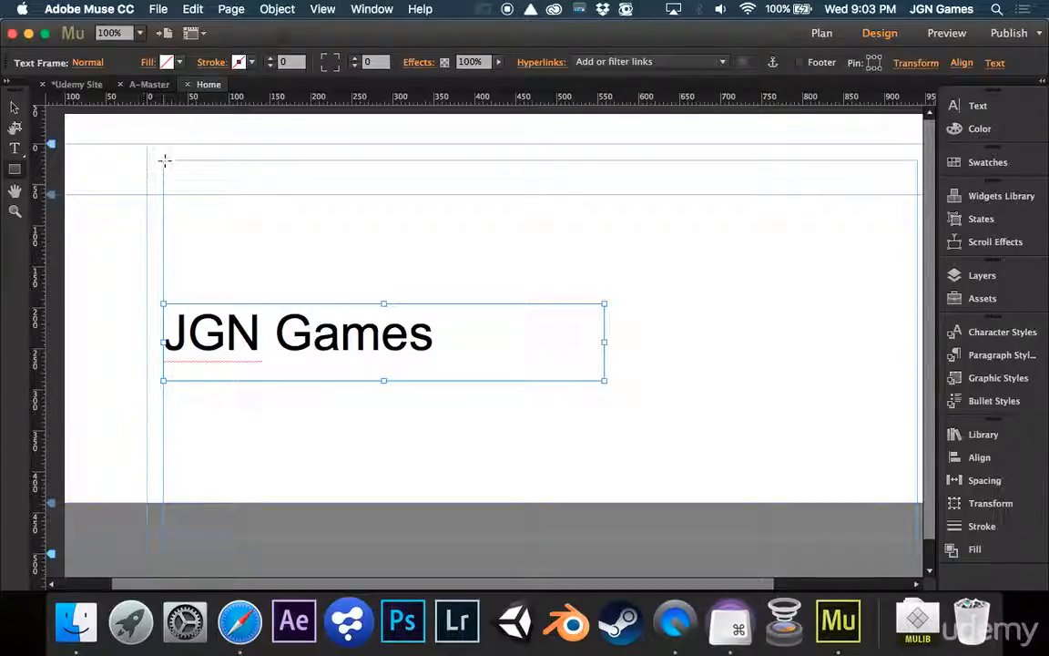
drag(164, 161, 308, 303)
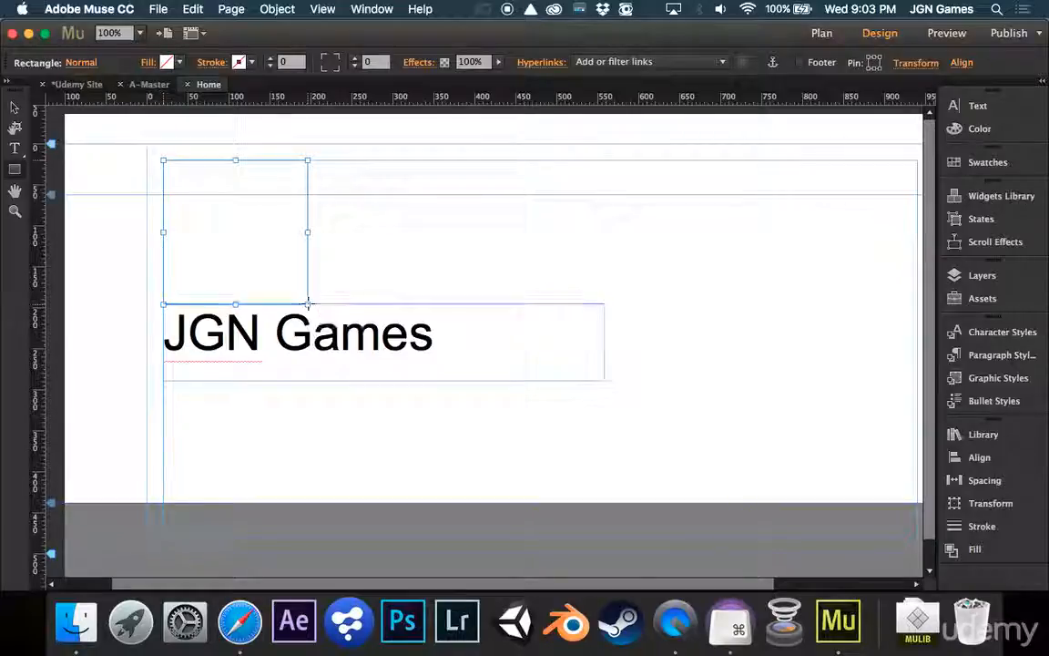
Step: Fill the square with the image logo-black.png from the Website Stuff folder on the Desktop
click(153, 62)
click(152, 63)
click(152, 65)
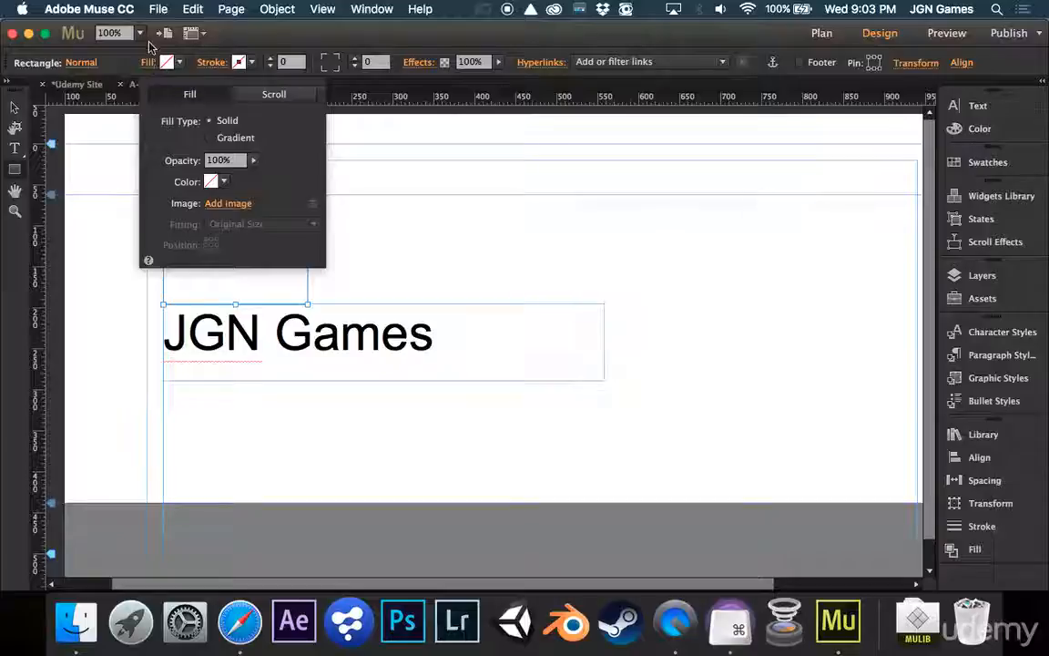
click(229, 204)
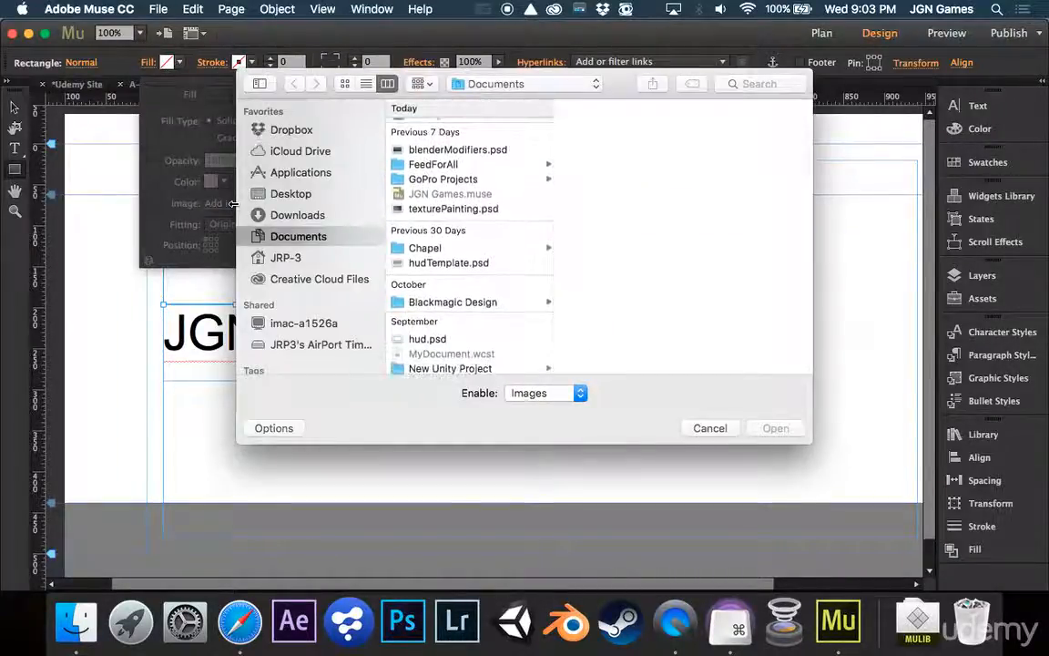
click(304, 195)
click(450, 179)
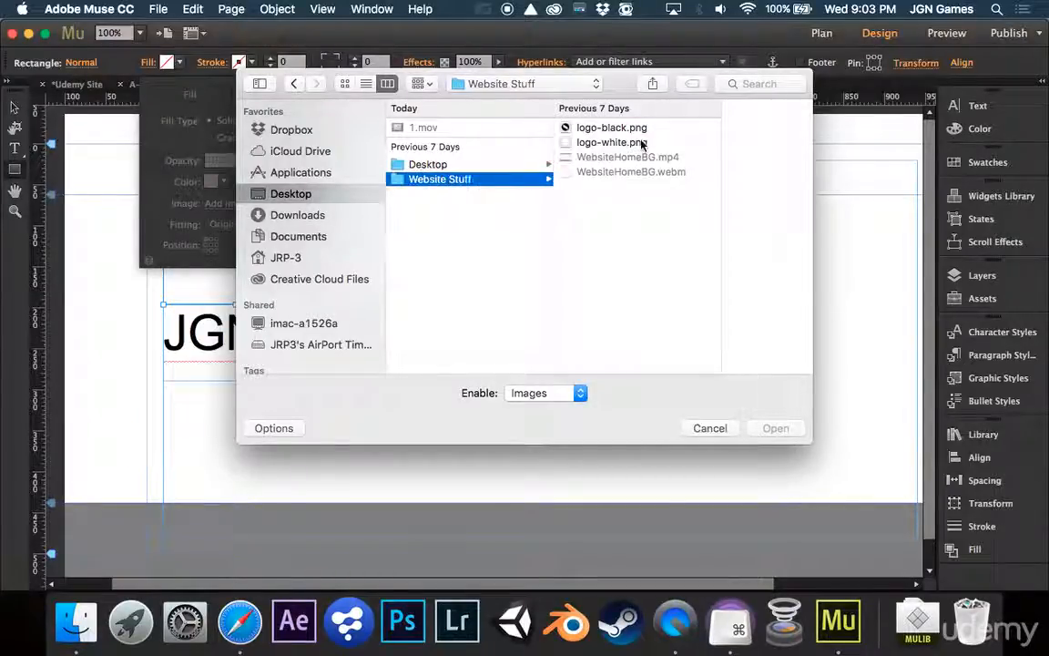
click(642, 143)
click(625, 131)
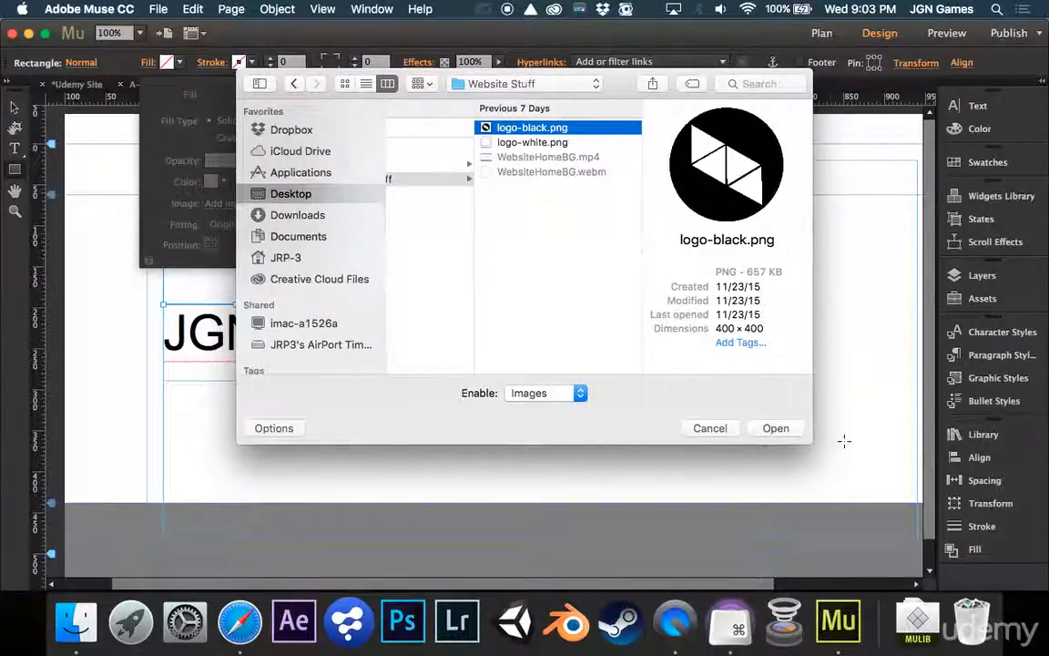
click(776, 429)
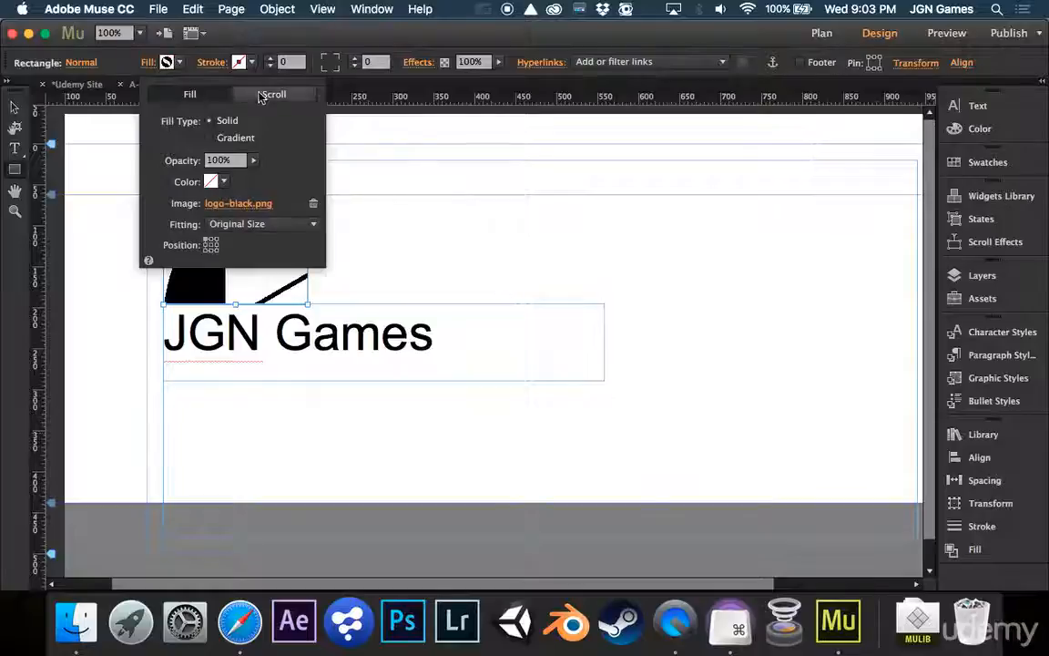
Step: Center the logo image within the square and set its fitting to Scale To Fill
click(209, 244)
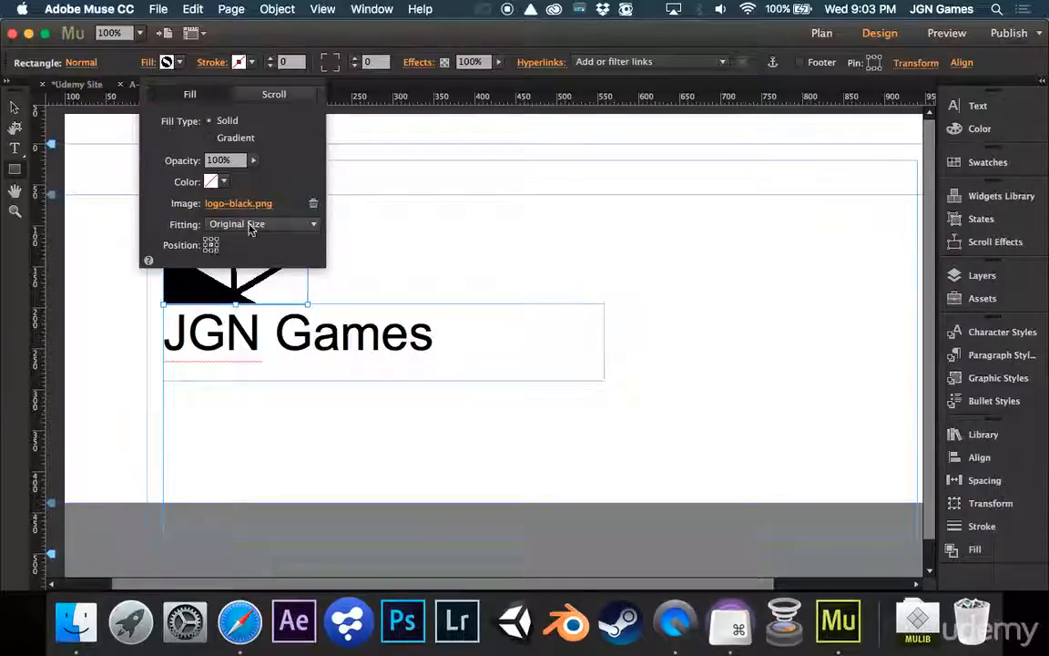
click(251, 225)
click(251, 241)
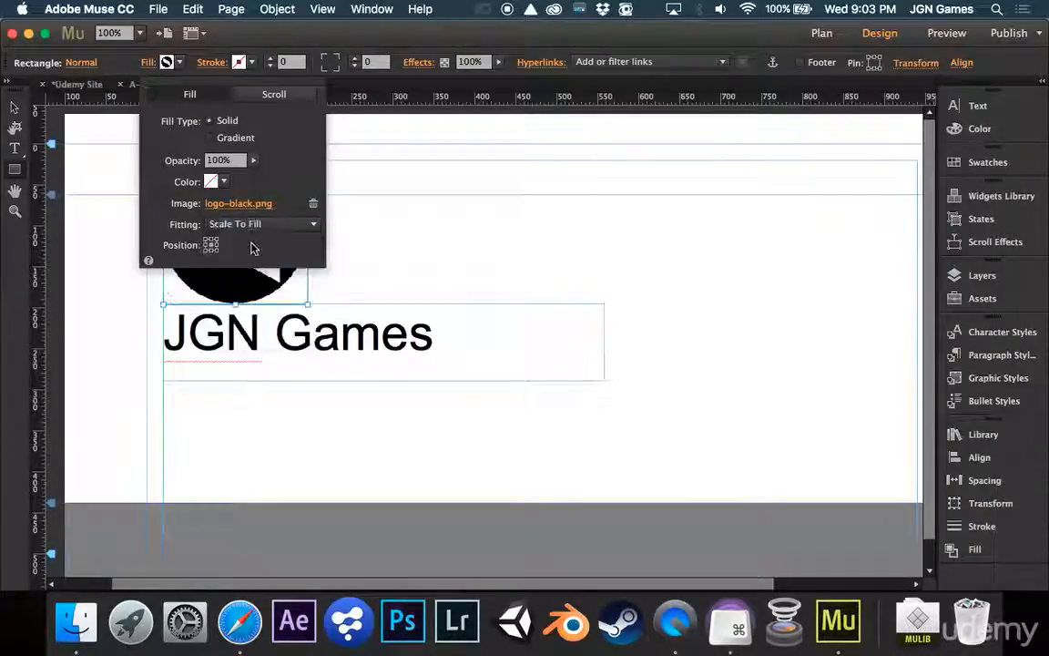
click(258, 227)
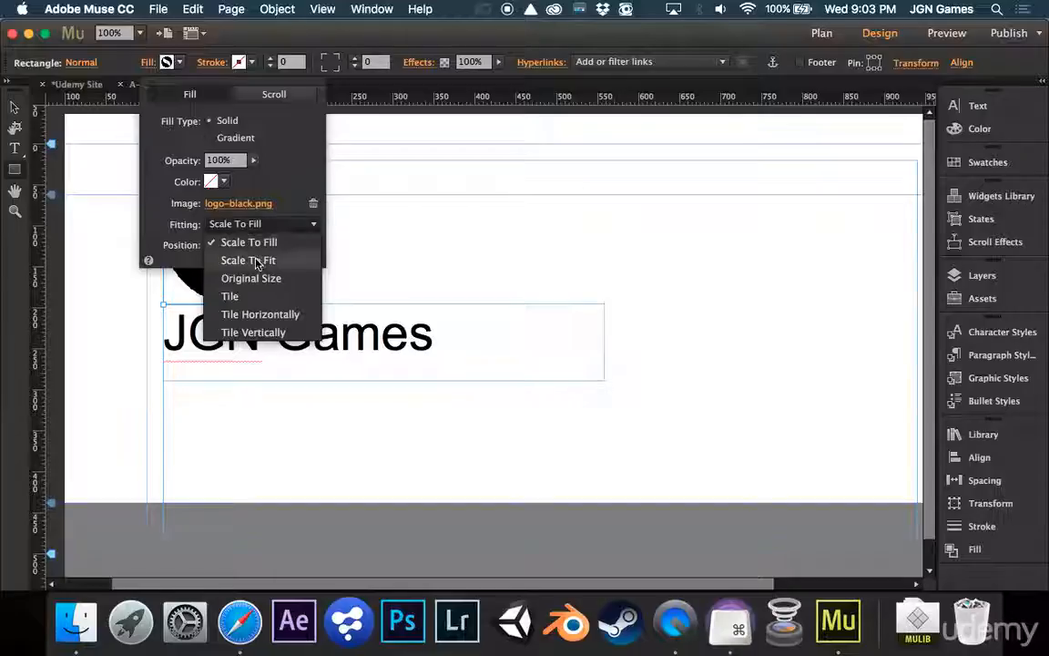
click(263, 258)
click(265, 229)
click(262, 241)
click(181, 65)
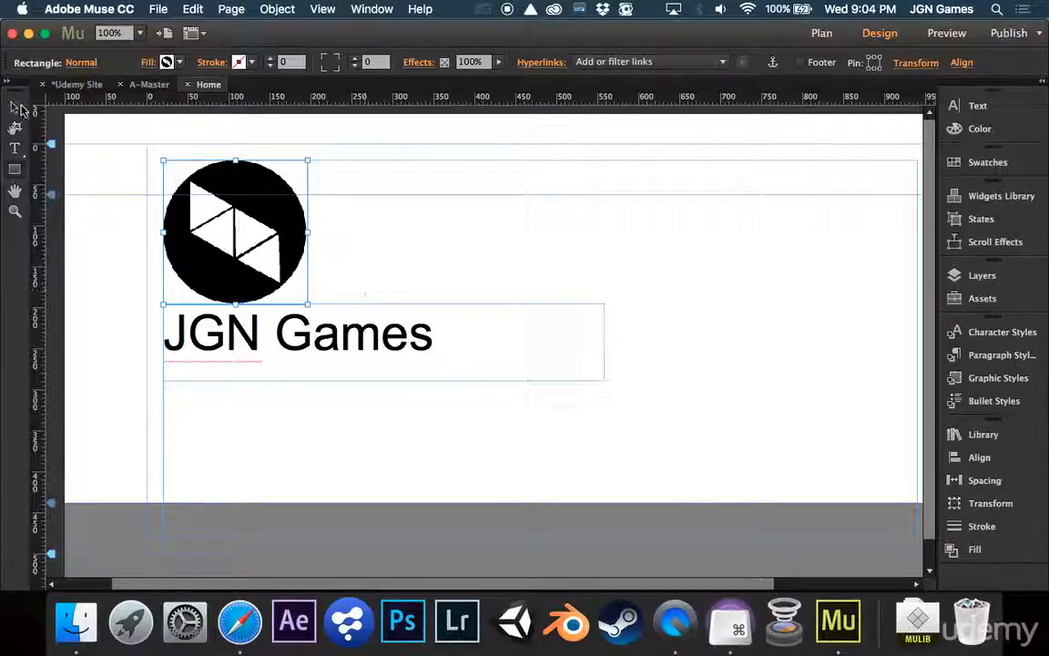
click(342, 267)
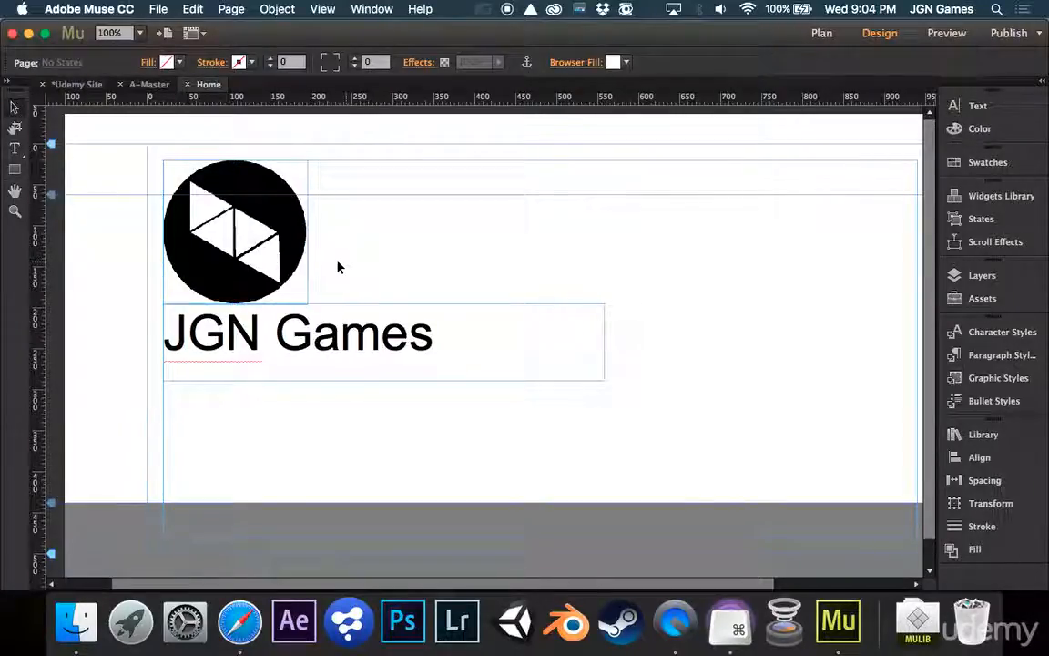
Step: Try red as the page's browser fill, and return it to white
click(625, 64)
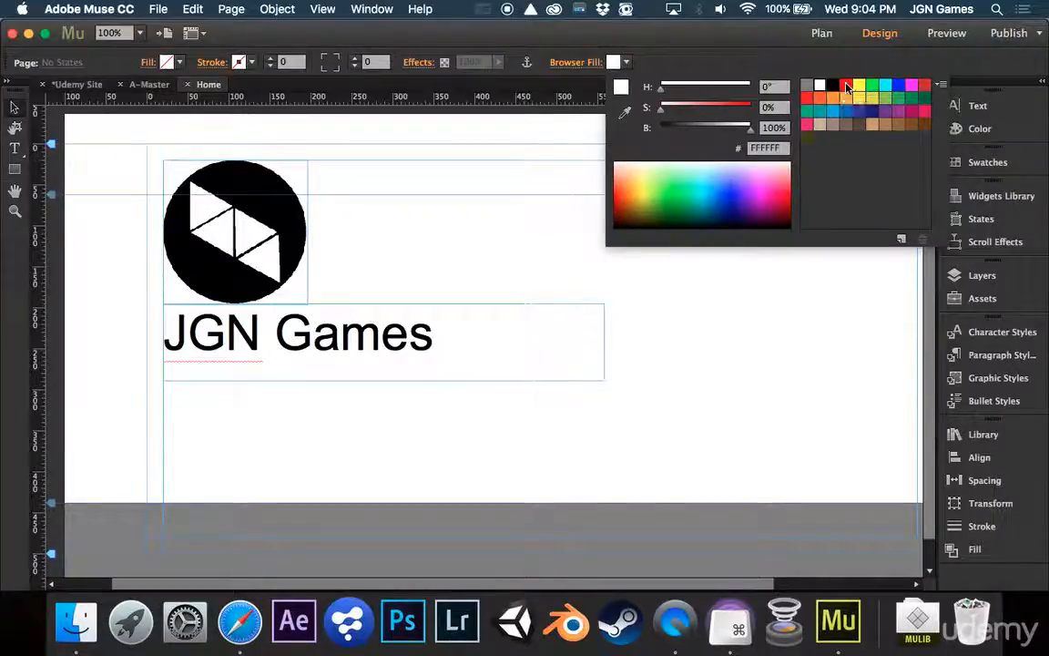
click(847, 88)
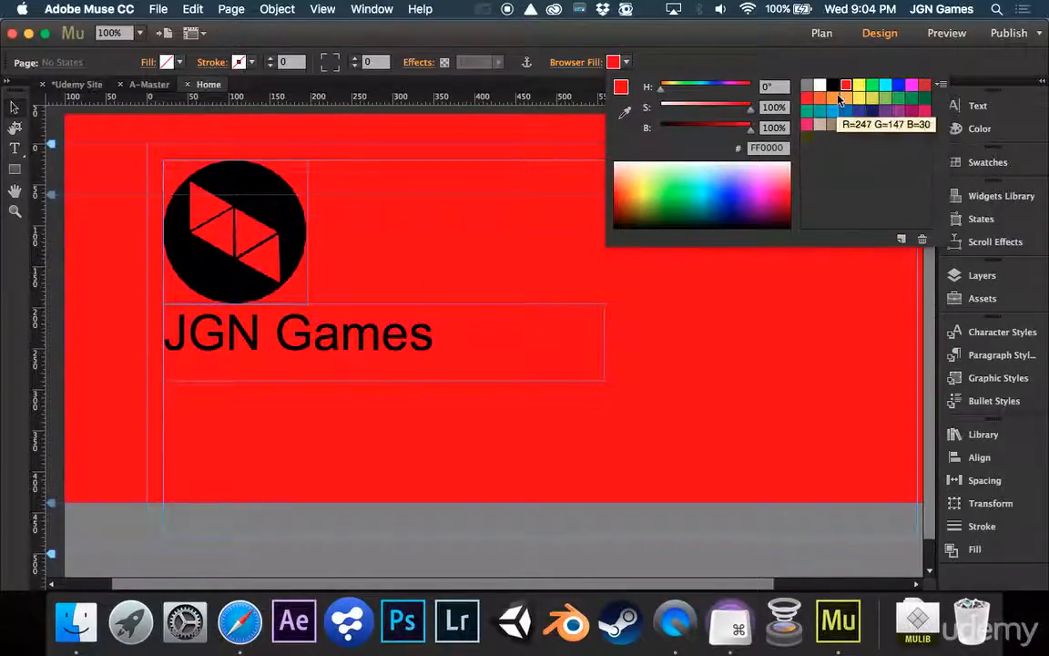
click(820, 86)
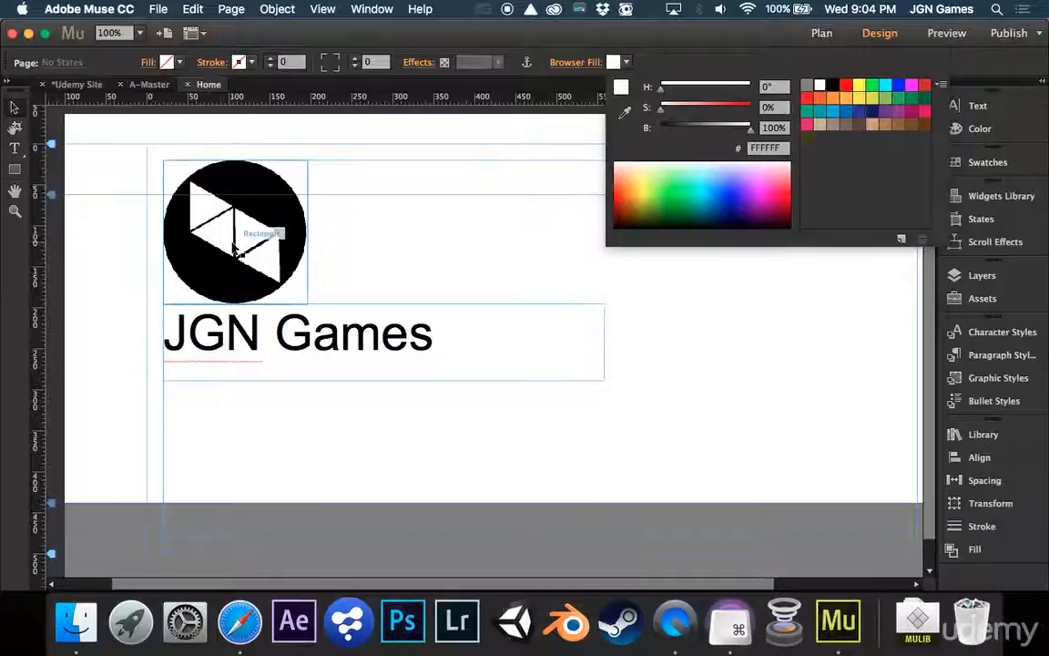
click(629, 64)
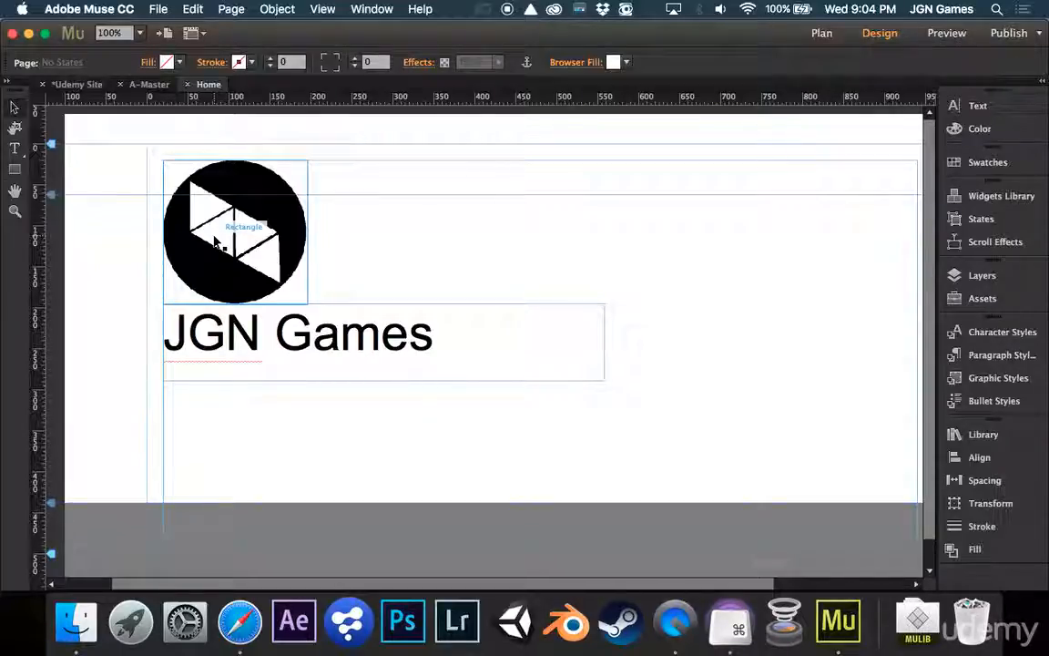
Step: Center the logo square above the text frame and set the page's browser fill to black
drag(216, 242, 362, 241)
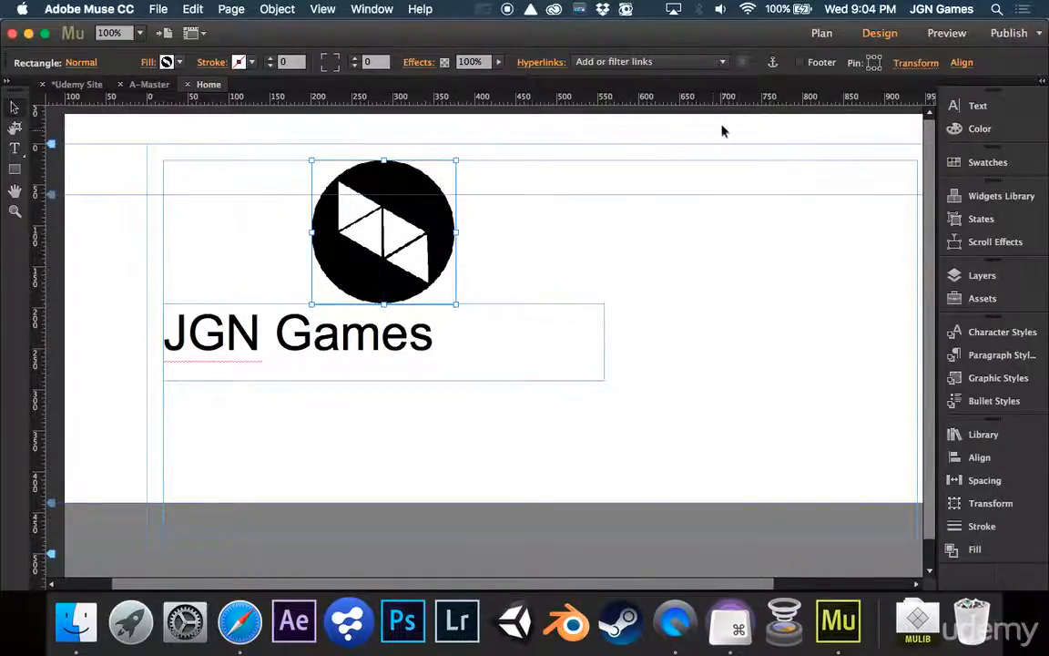
click(598, 198)
click(614, 62)
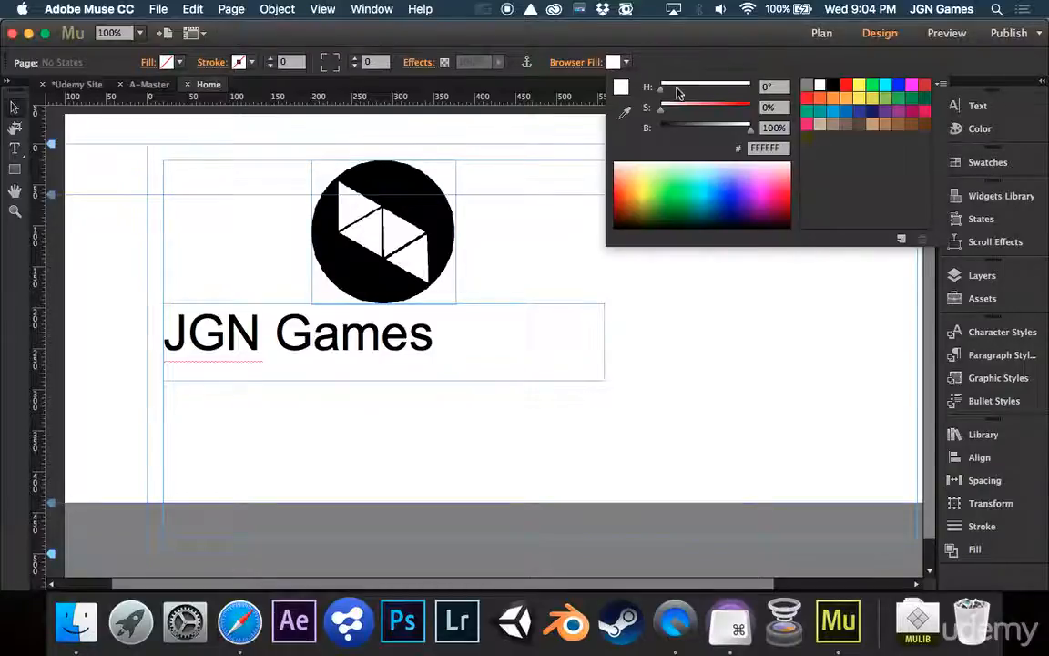
click(807, 85)
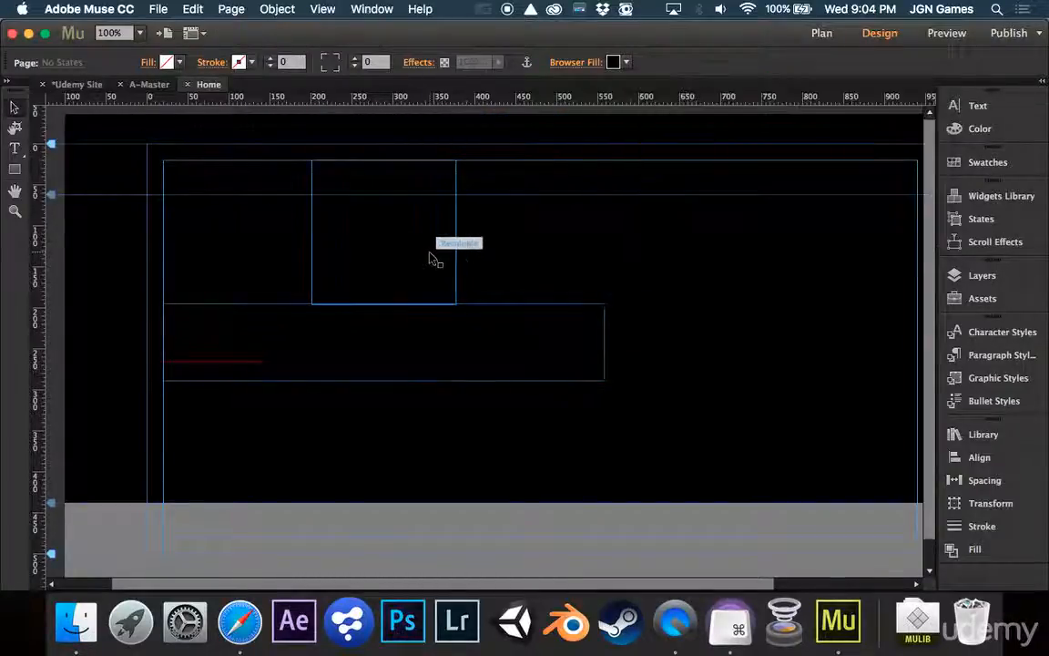
Step: Replace the logo square's fill image with logo-white.png
click(375, 192)
click(166, 62)
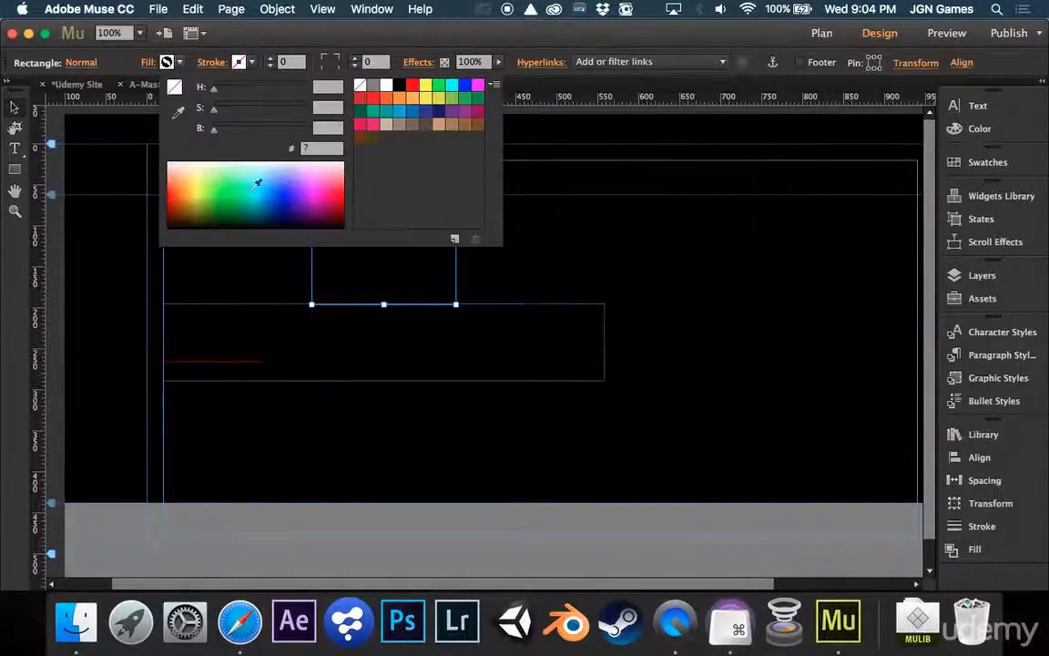
click(150, 64)
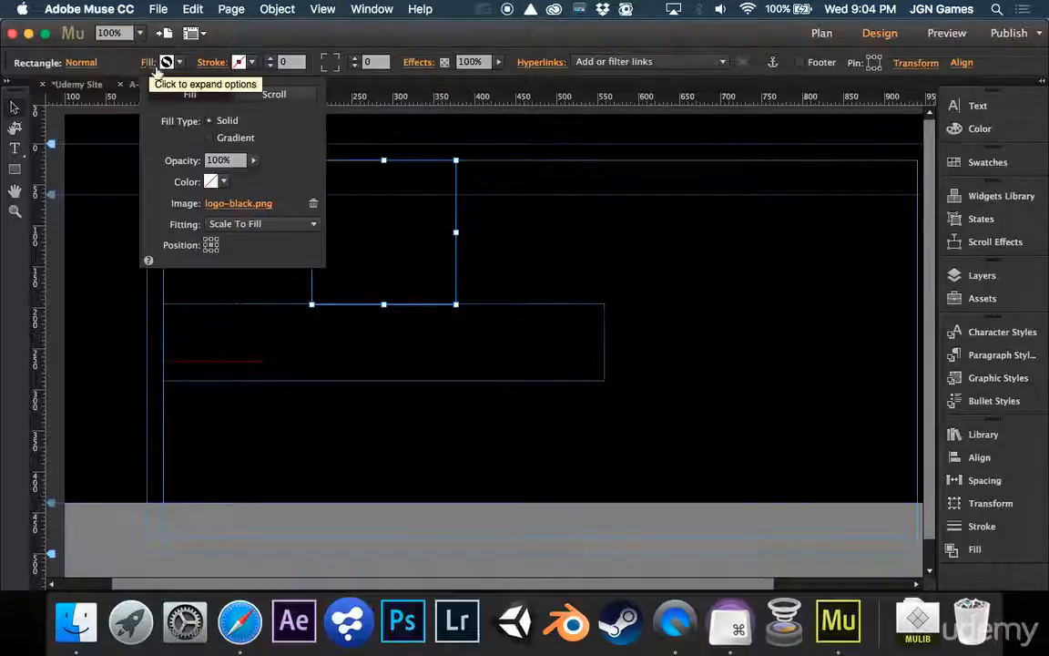
click(258, 207)
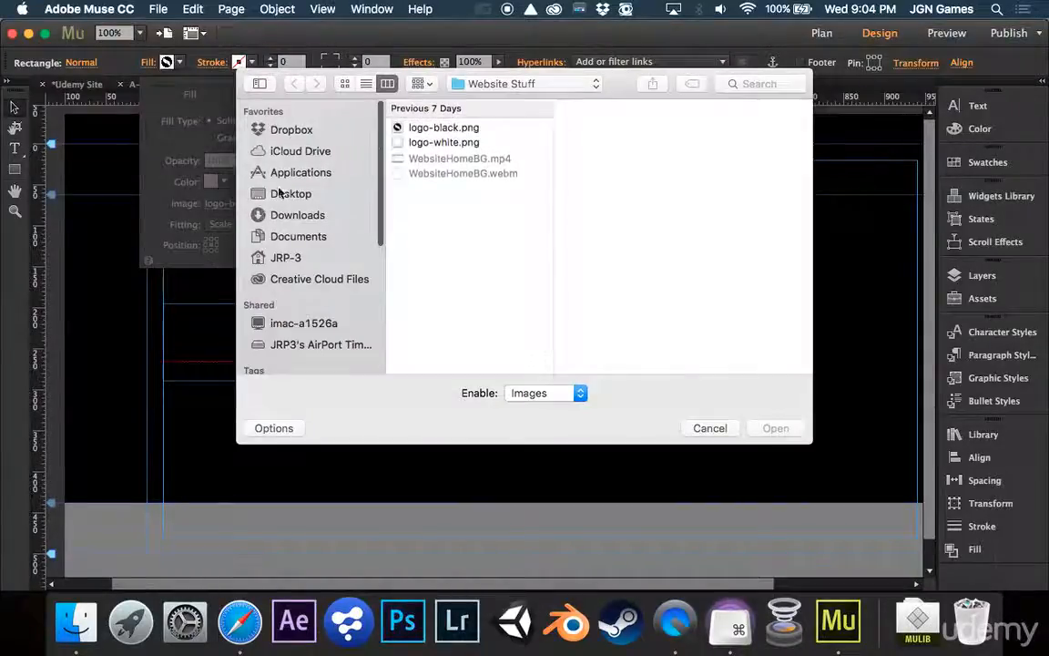
click(443, 142)
click(775, 428)
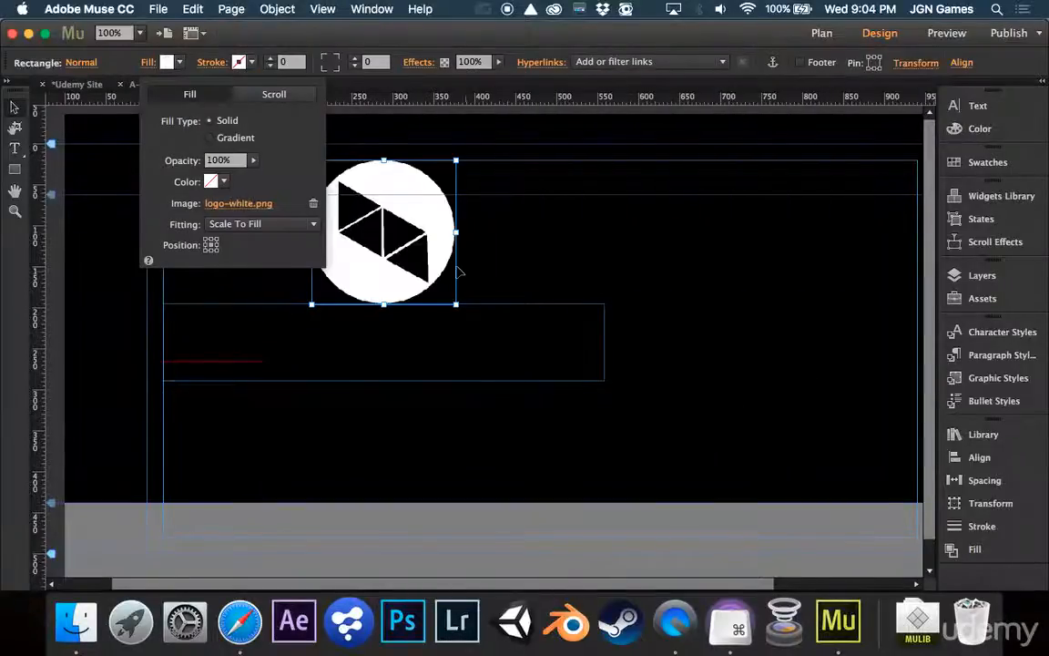
Step: Try a white fill on the title's text frame, and return the fill to none
click(313, 327)
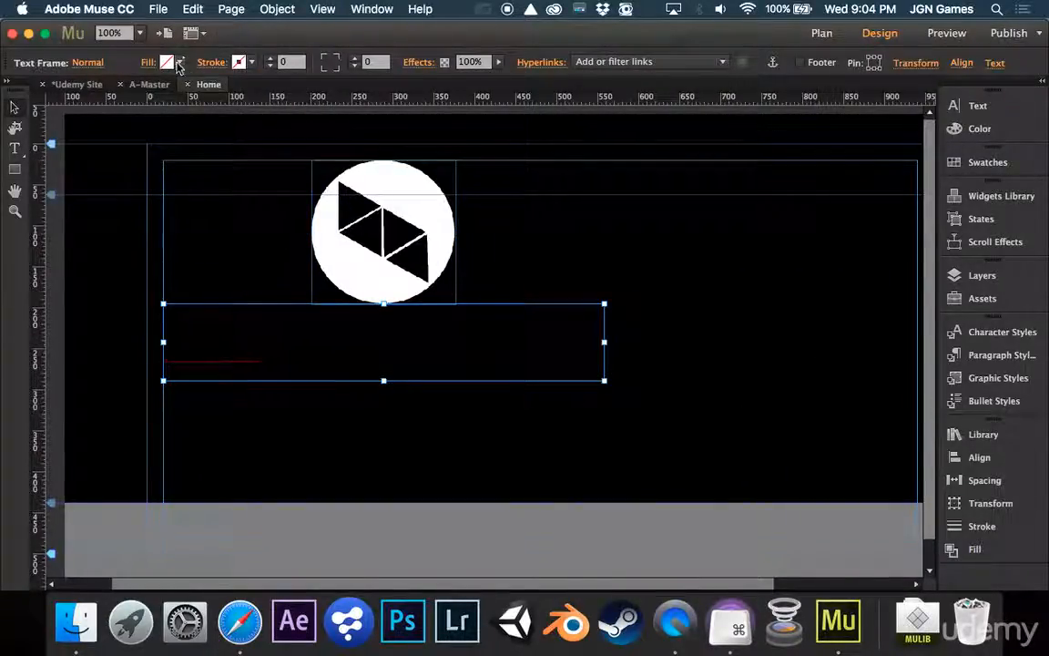
click(180, 64)
click(385, 86)
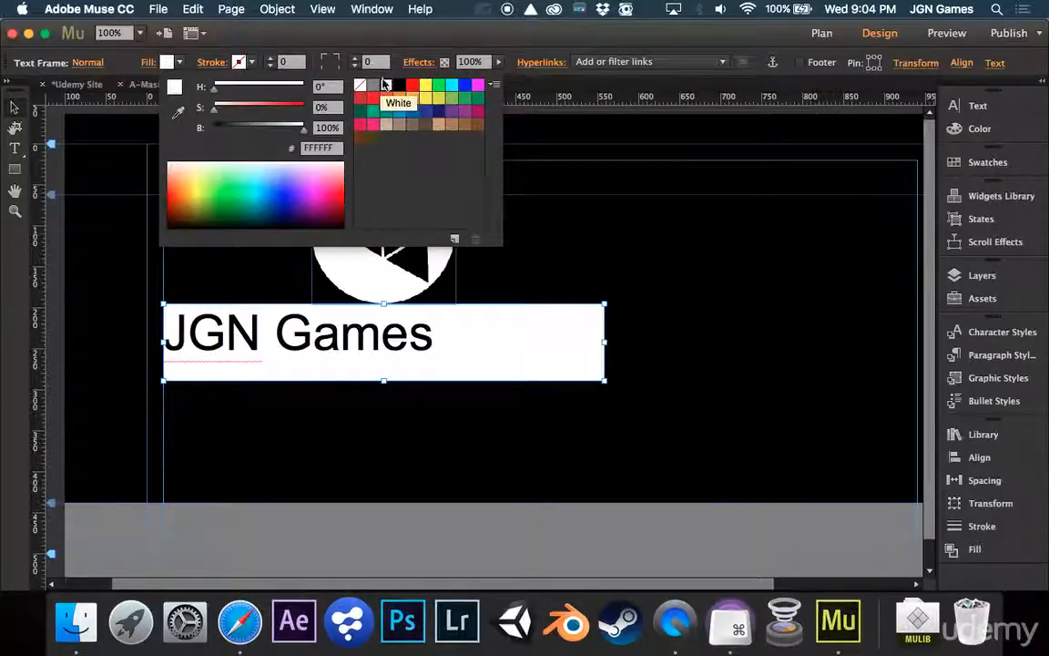
click(362, 85)
click(180, 64)
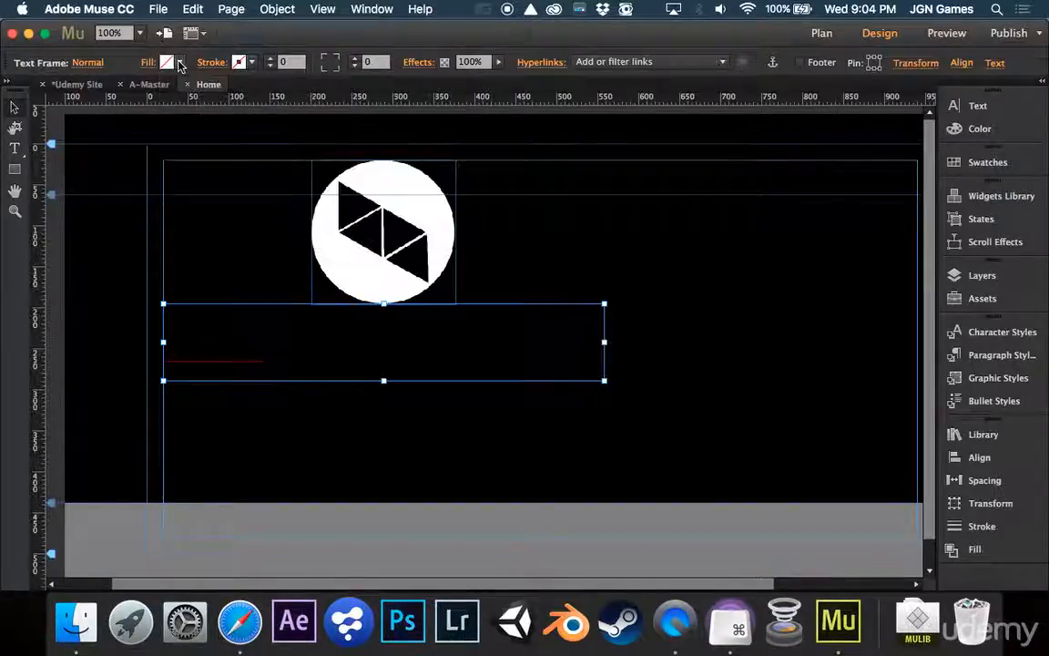
Step: Set the color of the whole JGN Games title text to white
click(14, 148)
double_click(323, 324)
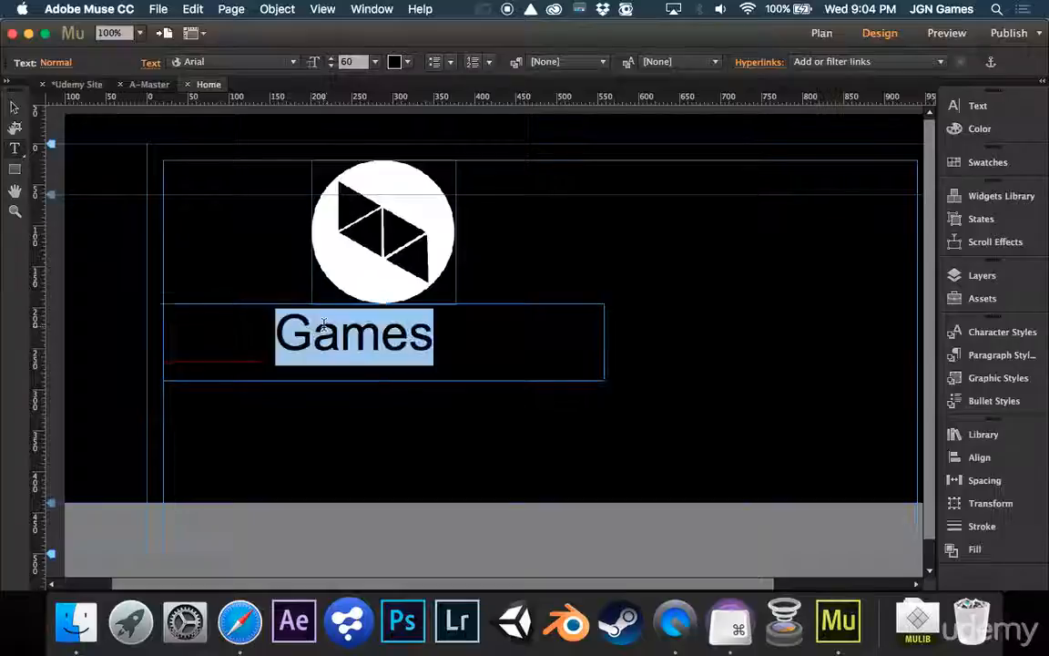
key(BackSpace)
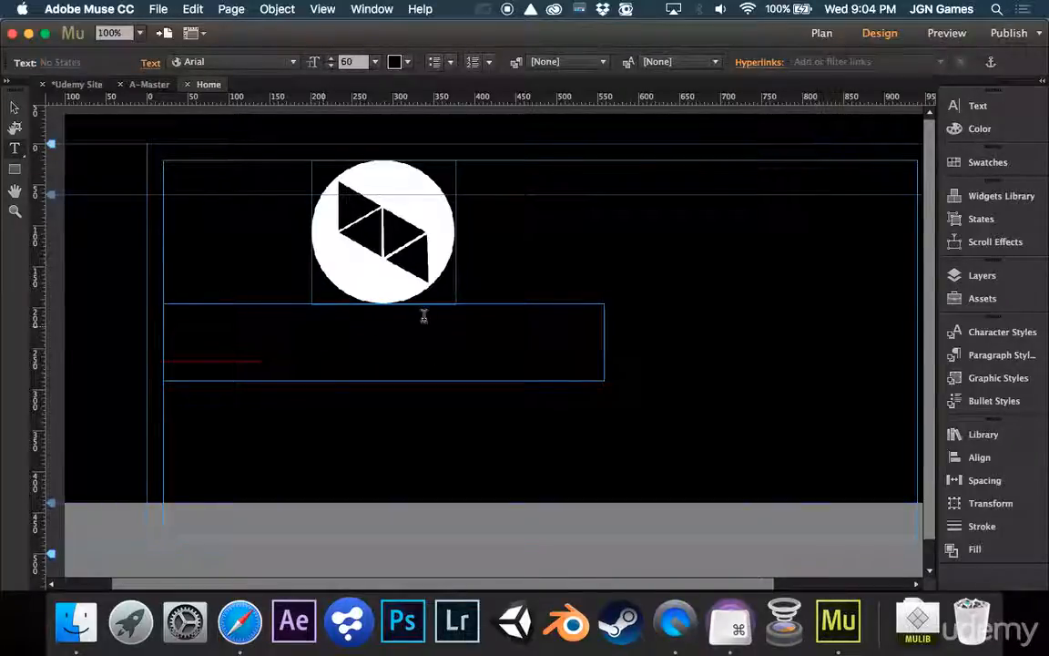
drag(423, 317, 85, 291)
click(407, 62)
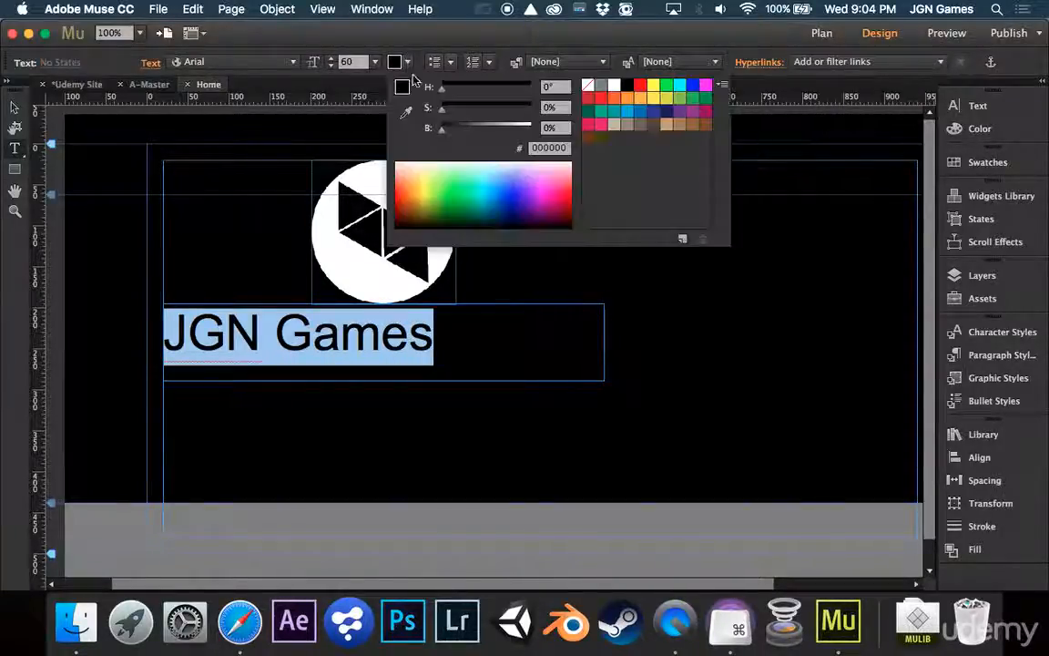
click(614, 86)
click(416, 64)
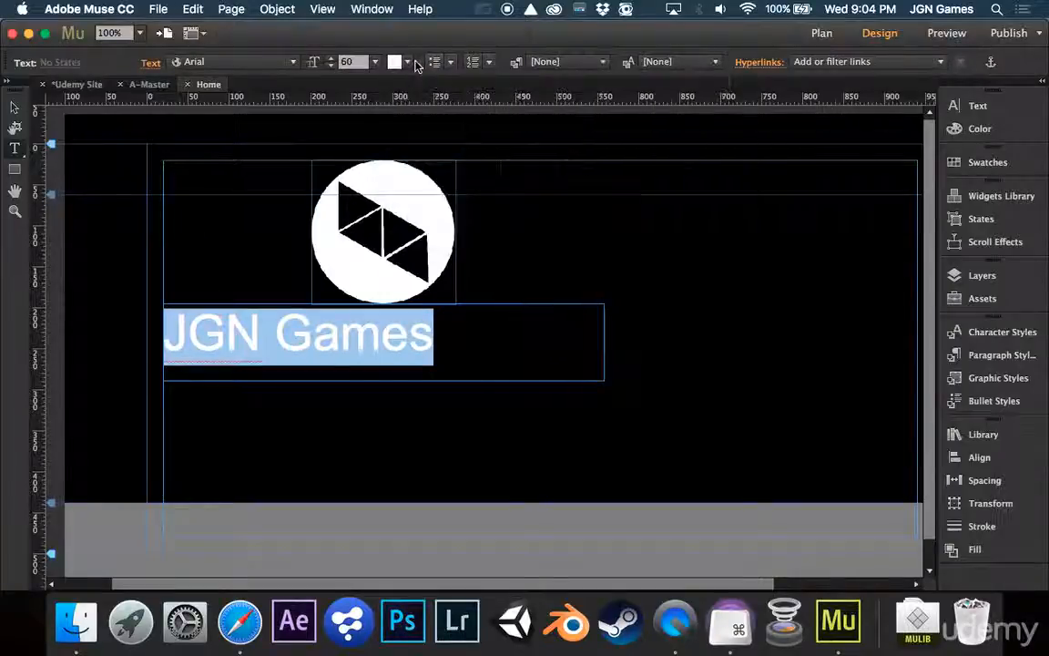
click(15, 108)
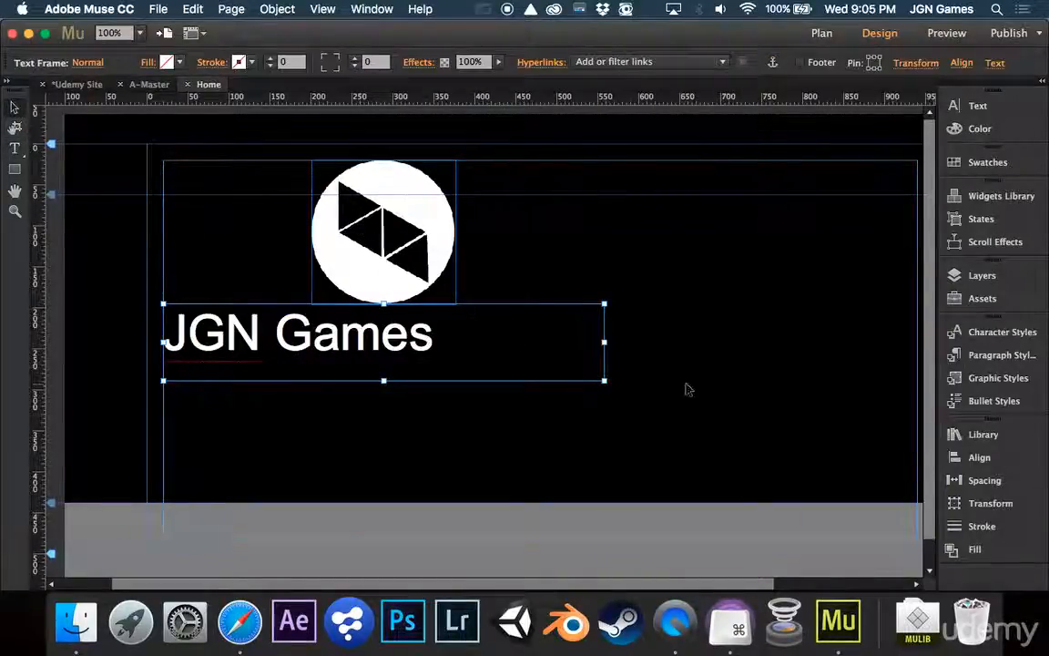
Step: Set the font of the JGN Games title to Helvetica Neue UltraLight
click(14, 149)
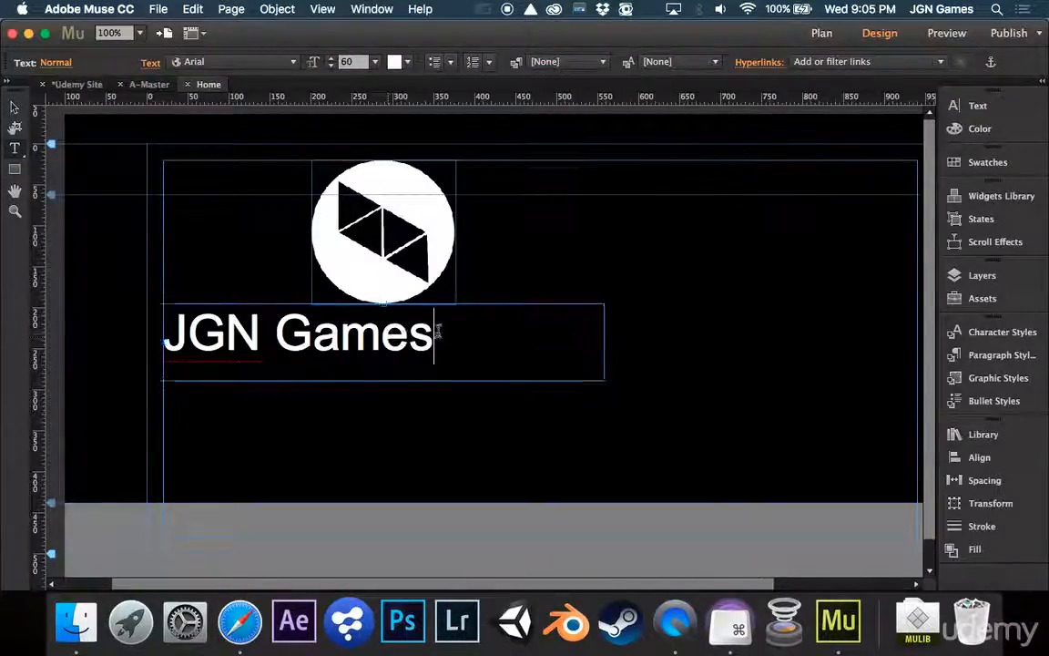
drag(438, 332, 70, 321)
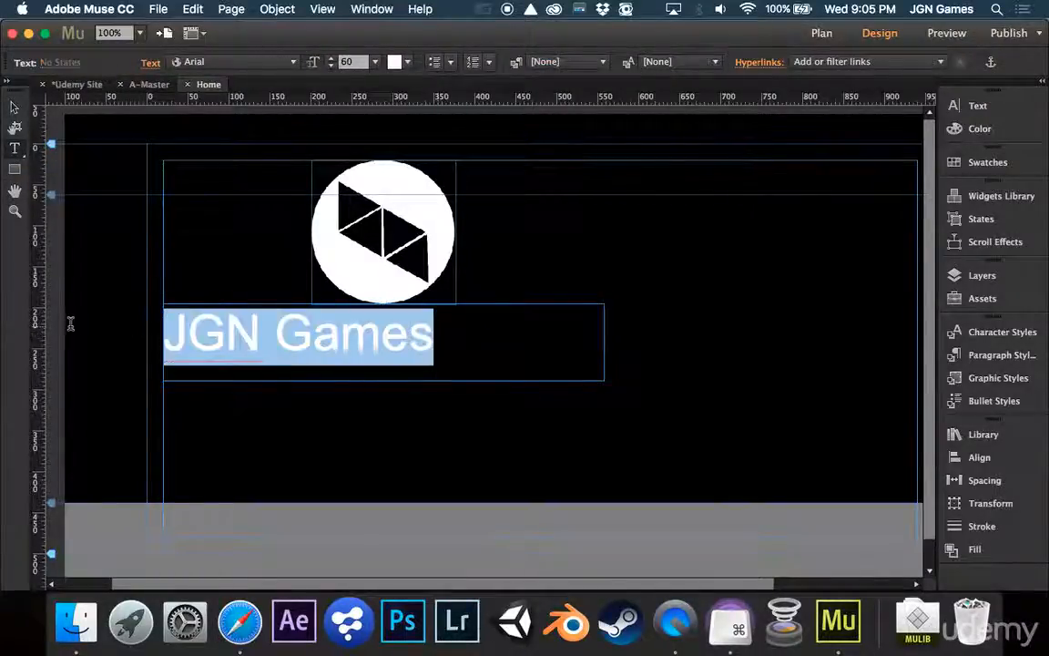
click(290, 62)
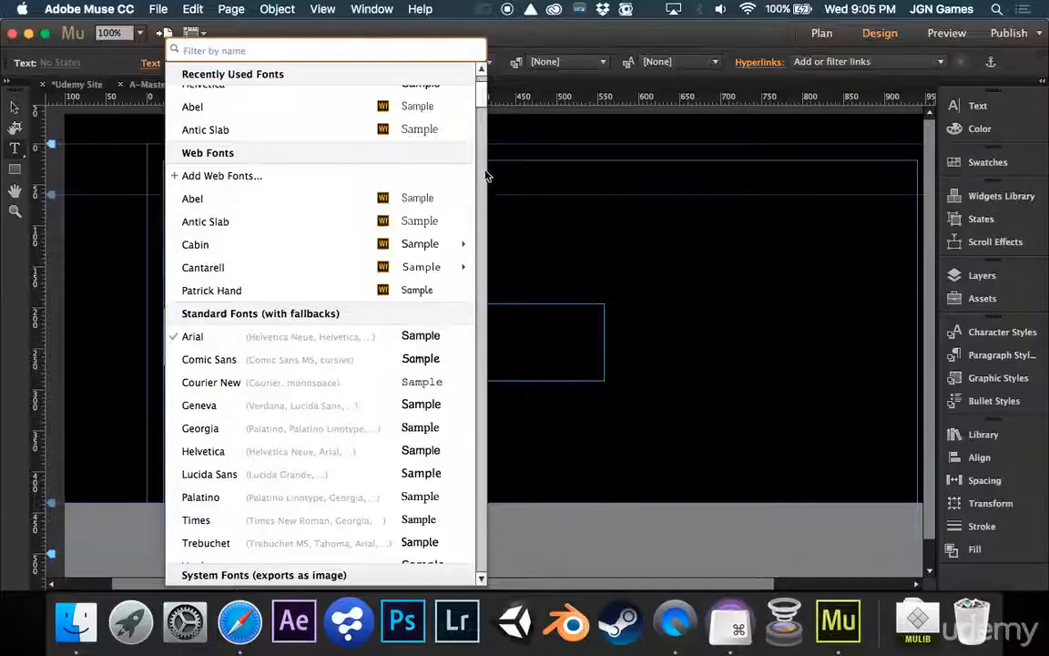
scroll(483, 182, down, 15)
scroll(478, 281, down, 10)
scroll(412, 422, down, 15)
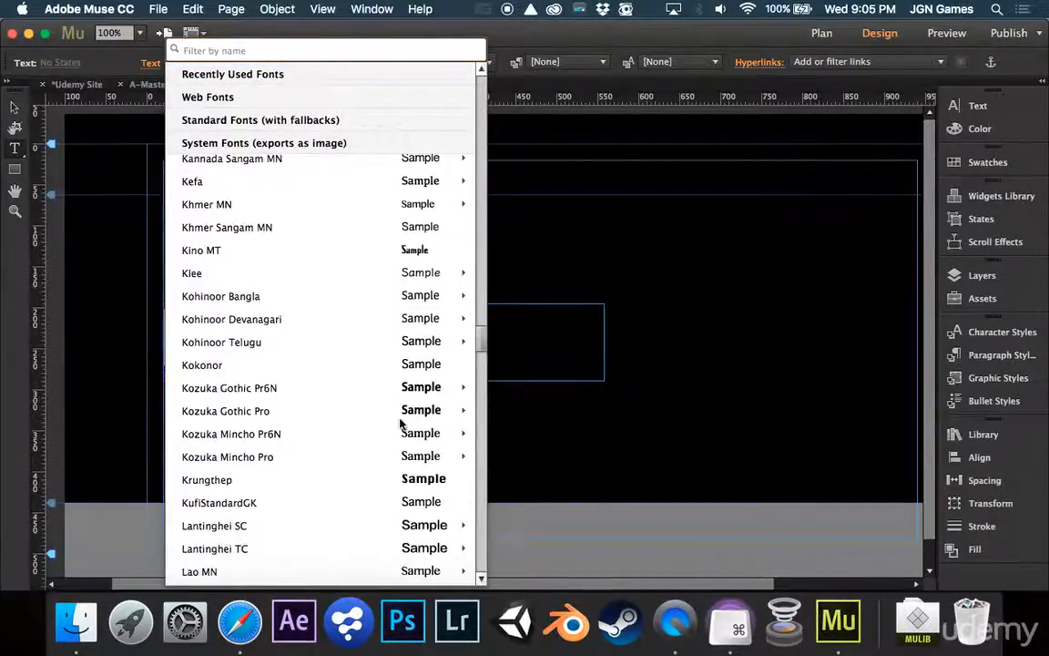
scroll(400, 422, up, 15)
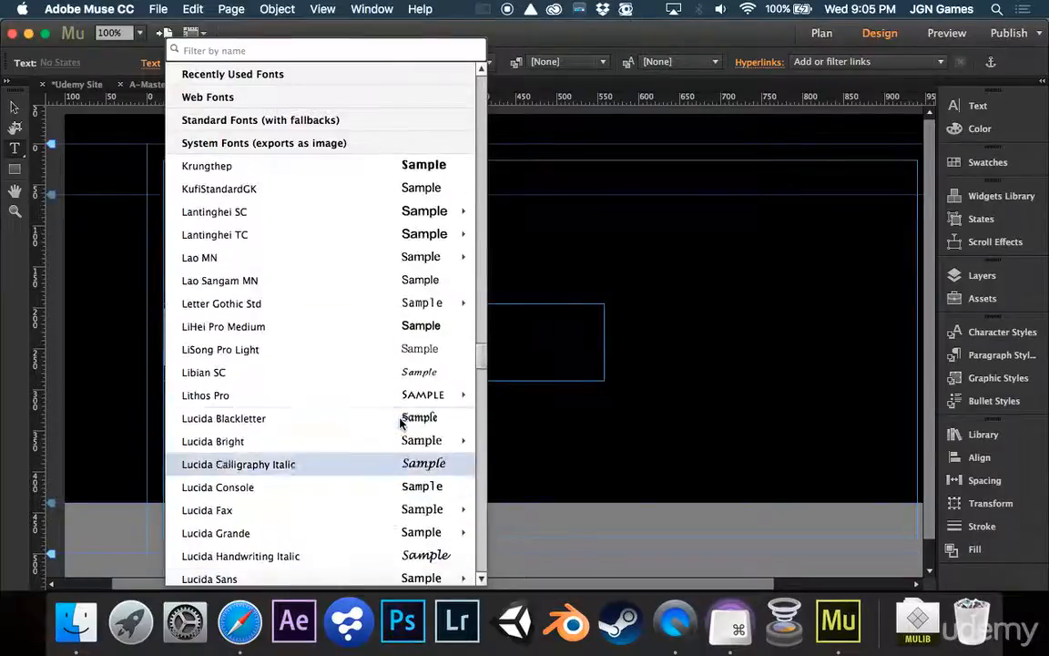
scroll(400, 422, up, 5)
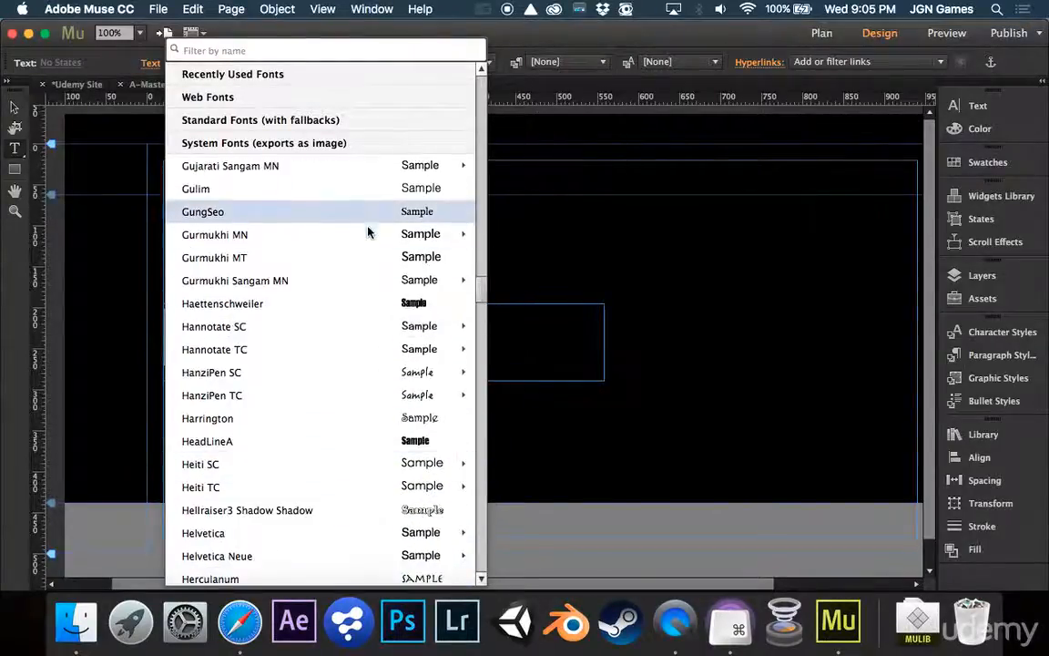
scroll(383, 233, down, 1)
mouse_move(428, 530)
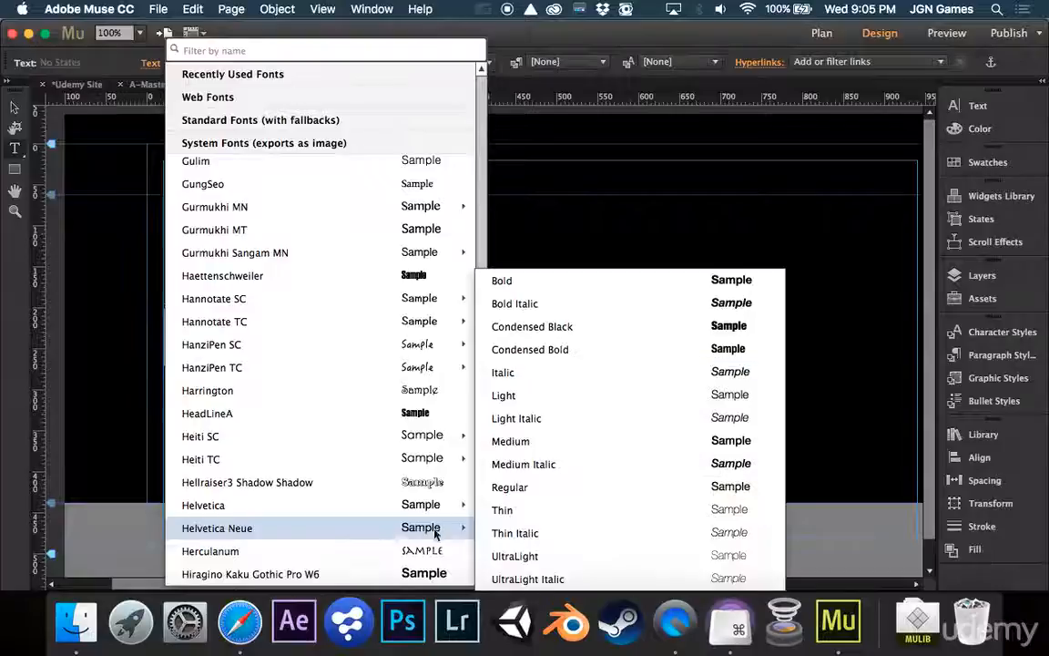
click(541, 558)
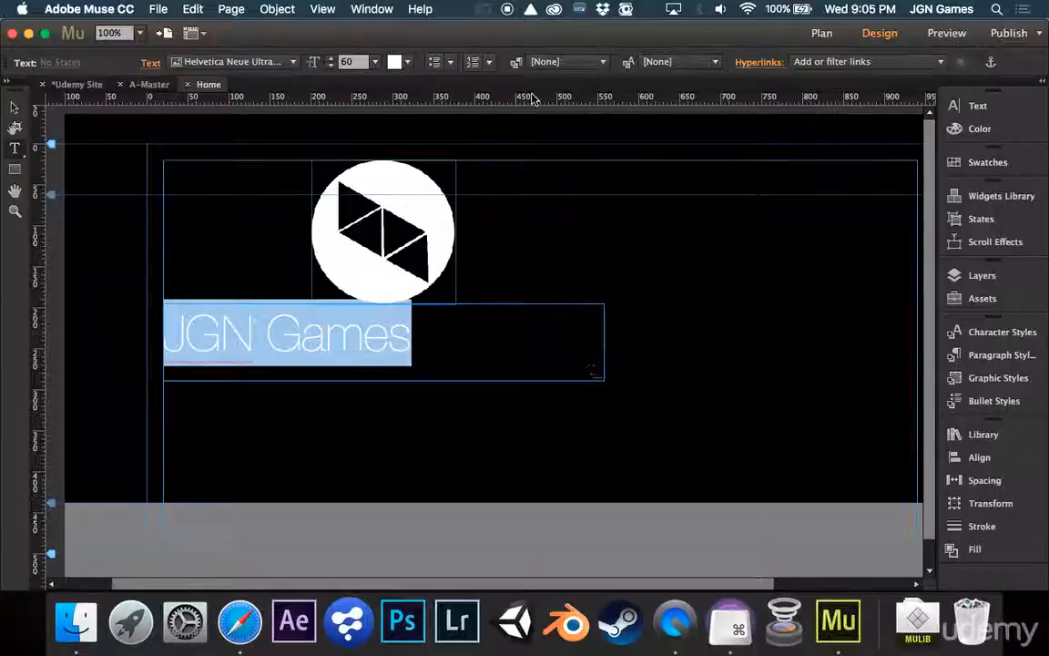
Step: Center-align the JGN Games title text within its frame
click(977, 106)
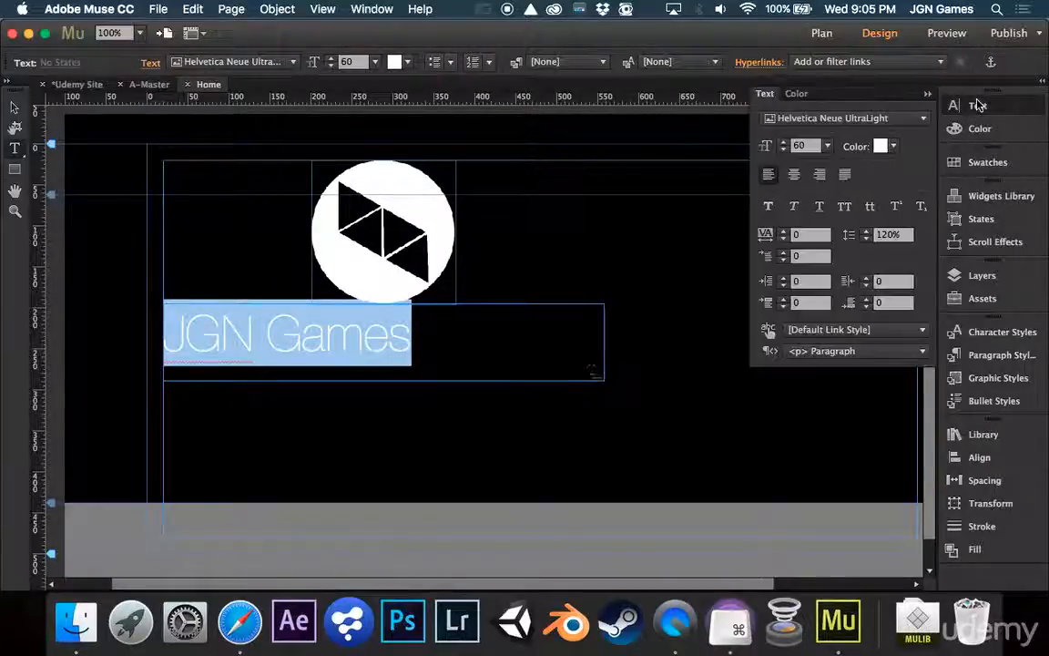
click(795, 174)
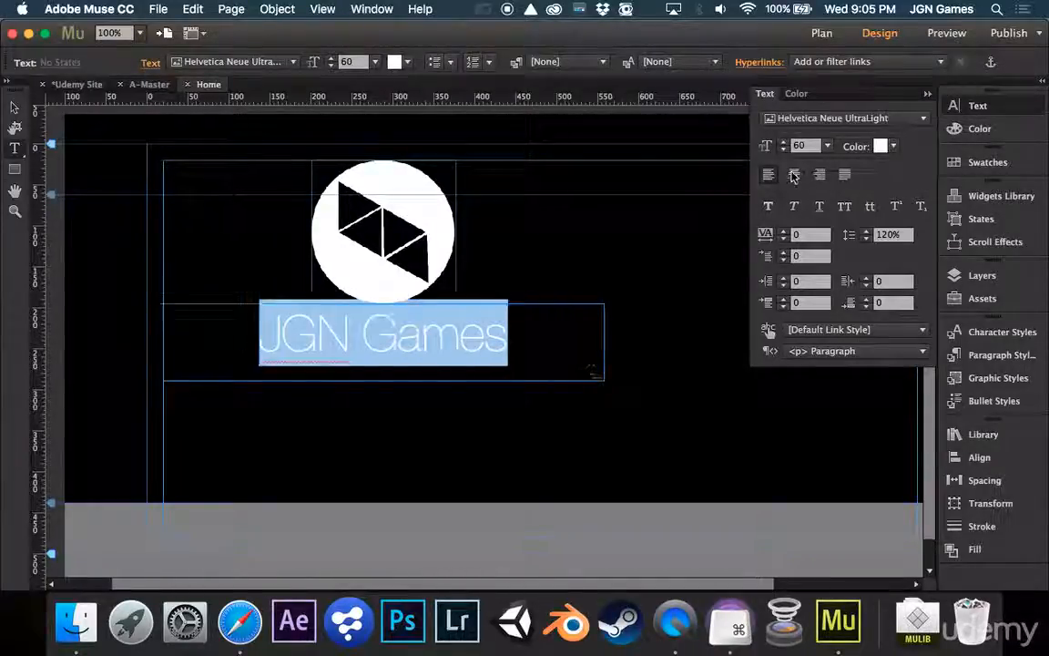
click(1027, 118)
key(Escape)
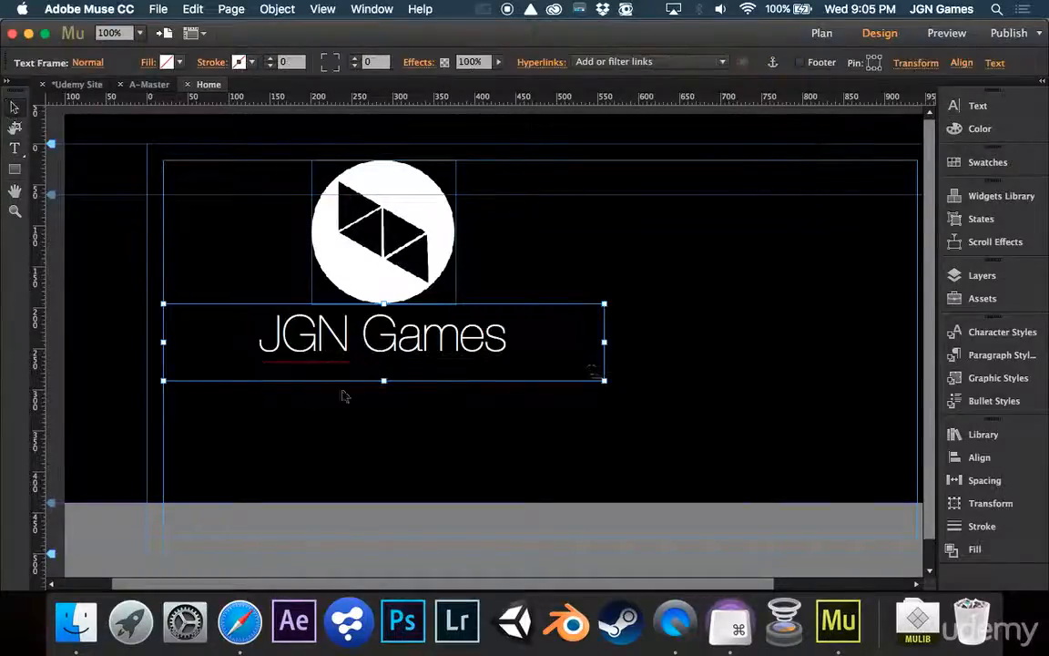
Step: Shrink the title's text frame to fit the text, and center it under the logo with a small gap
drag(383, 381, 384, 365)
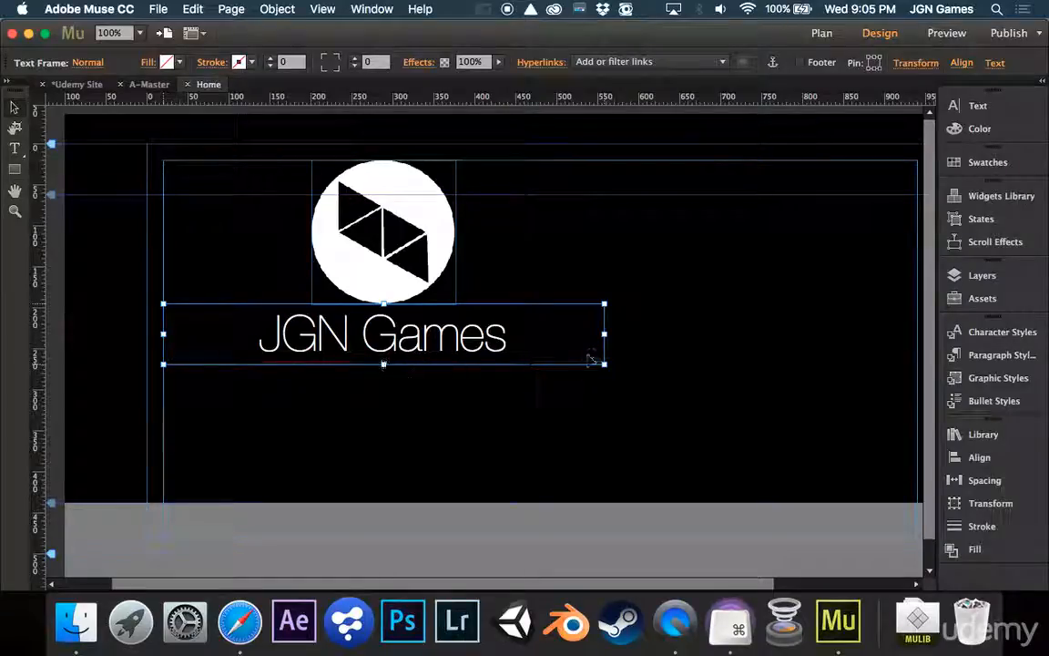
drag(604, 334, 414, 343)
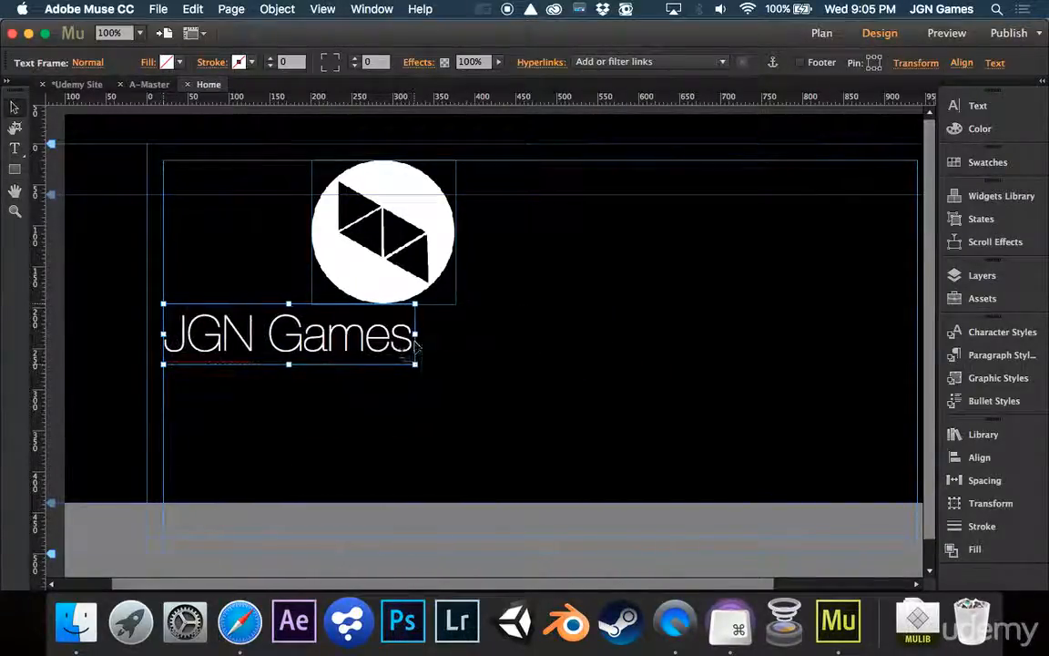
drag(347, 342, 445, 341)
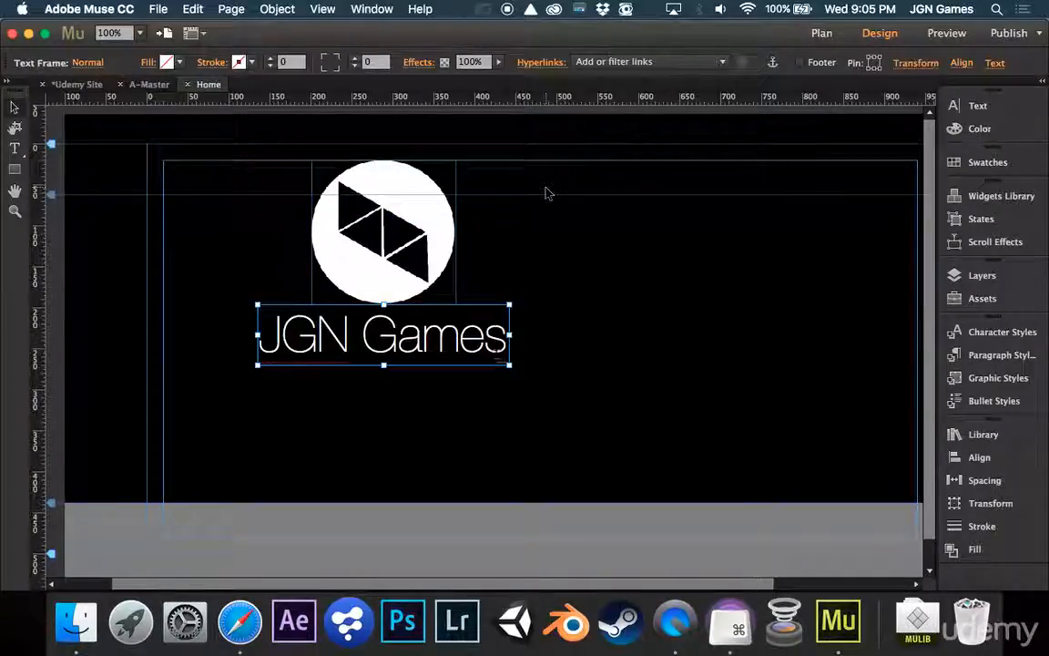
key(Down)
key(Down)
key(Down)
key(Down)
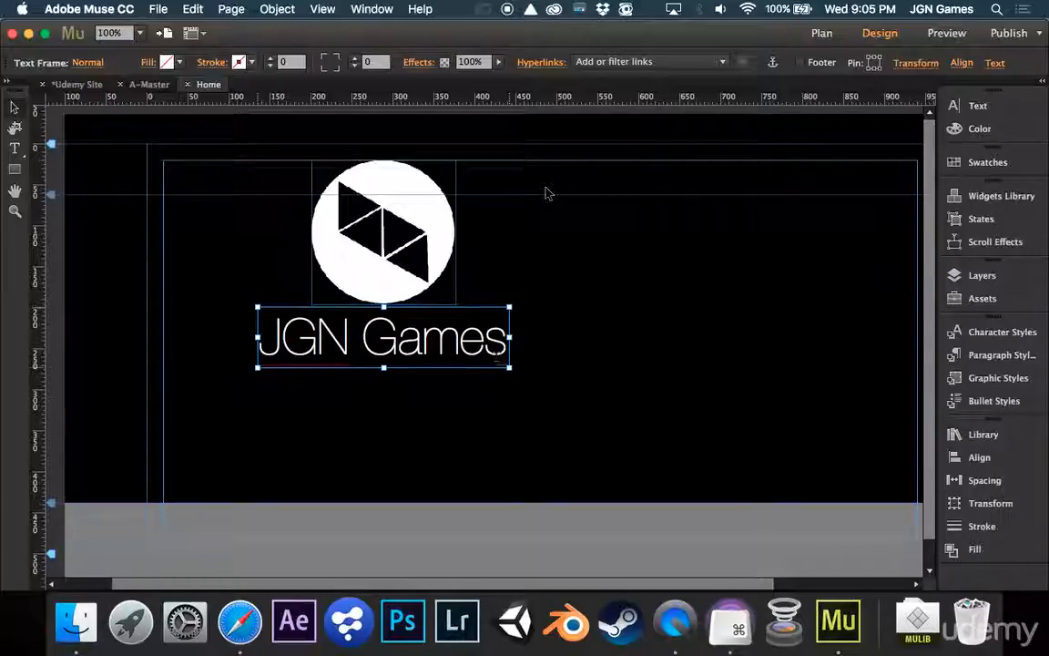
key(Down)
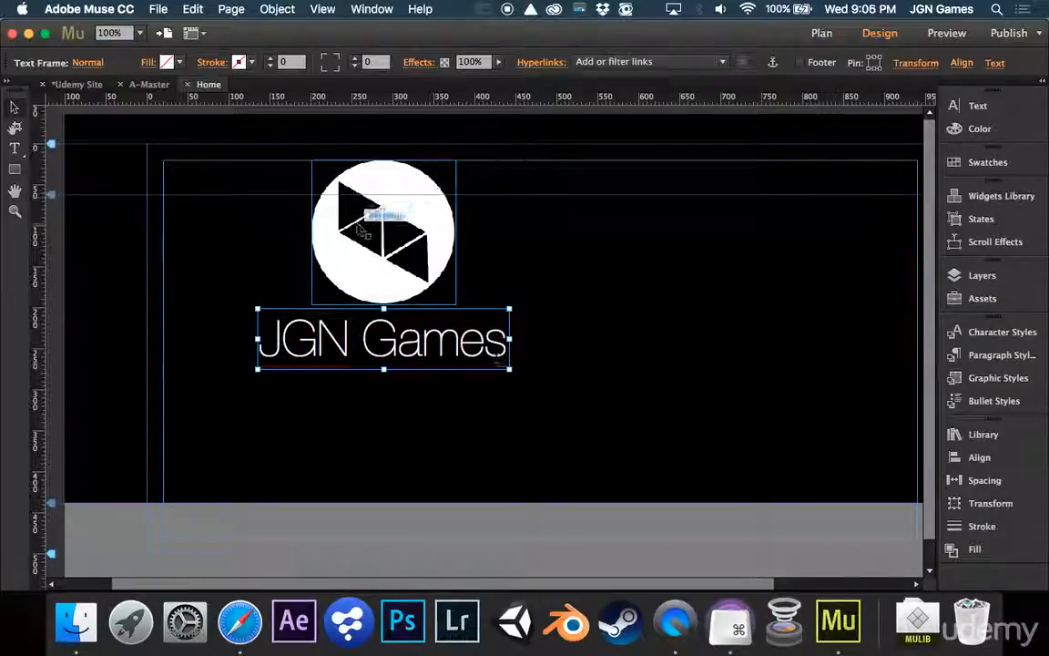
Step: Move the logo and title together to the page's horizontal center, with the logo's upper edge on the header guide
scroll(396, 245, right, 3)
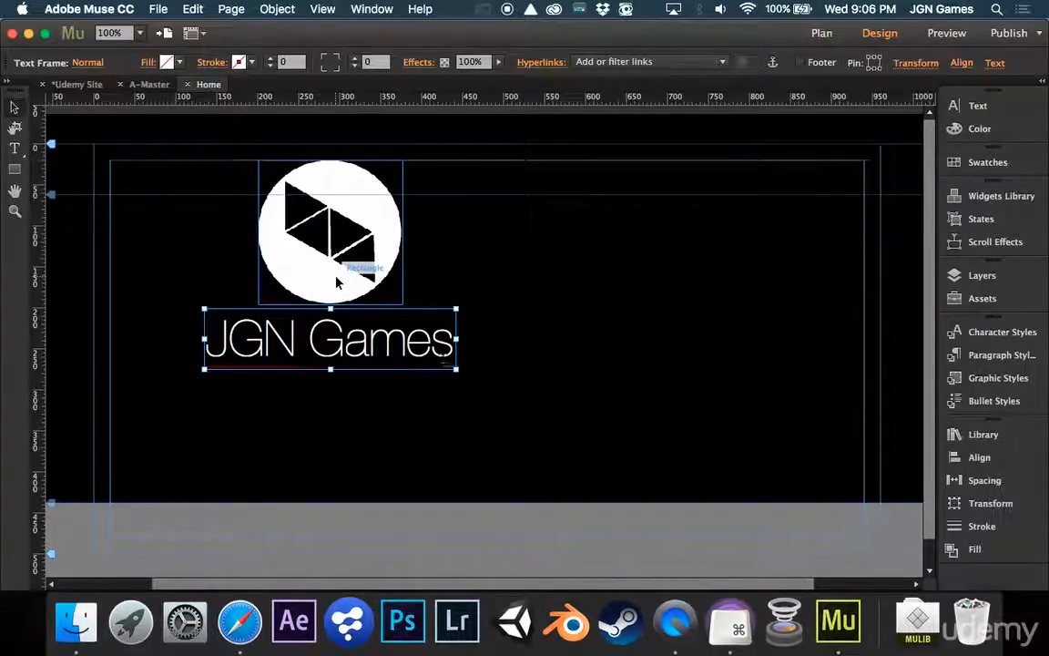
shift+click(336, 283)
drag(337, 282, 494, 318)
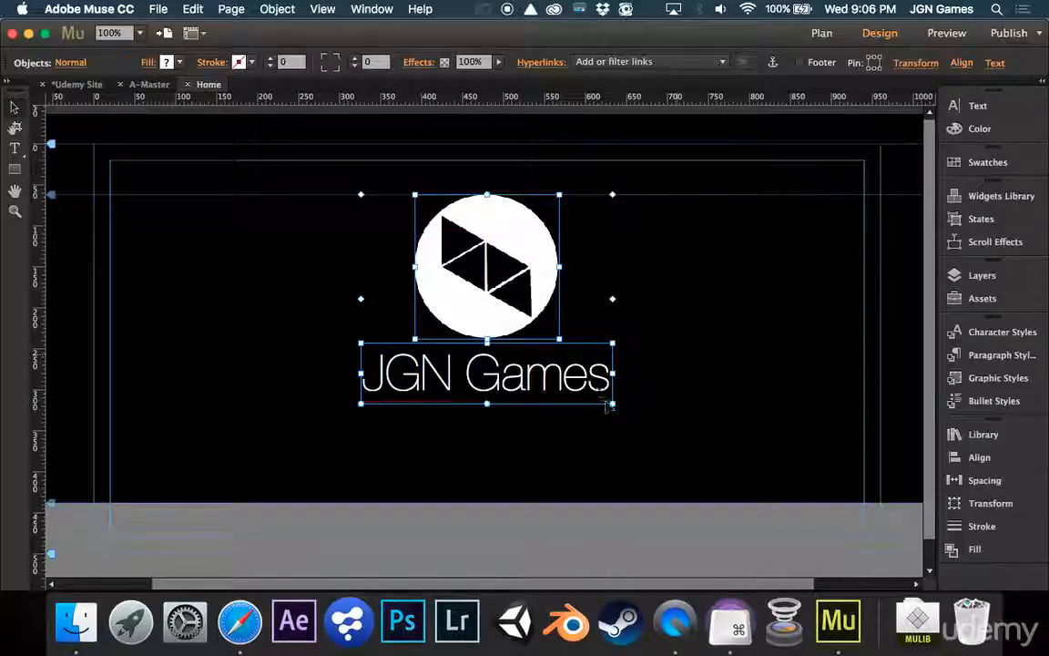
Step: Try enlarging the logo and title together, and undo the resize
drag(608, 406, 665, 453)
key(super+z)
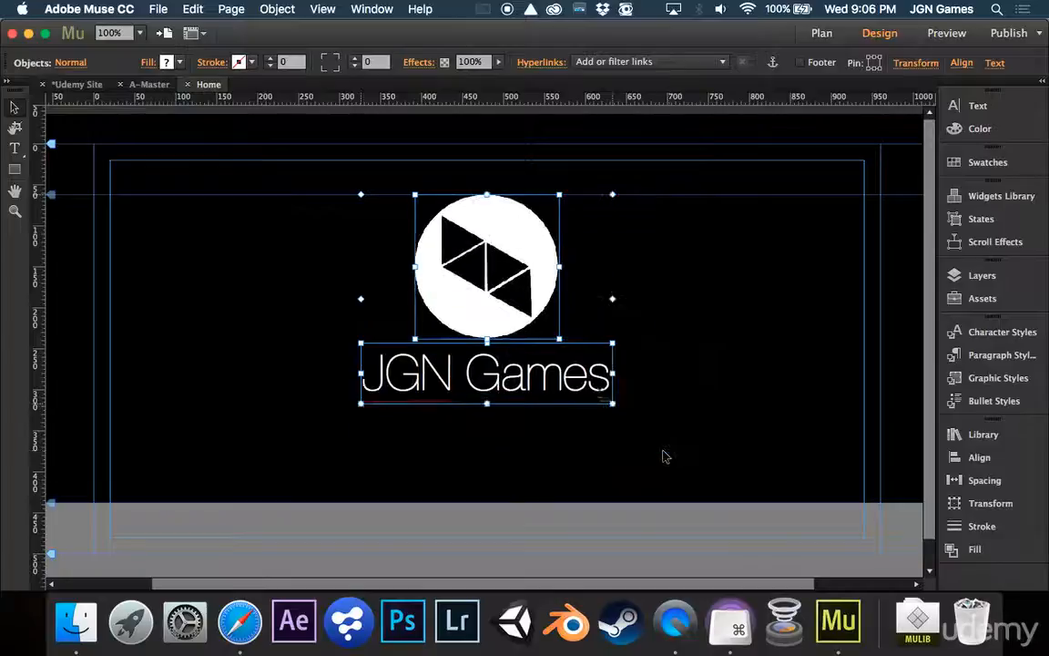
click(15, 149)
double_click(524, 369)
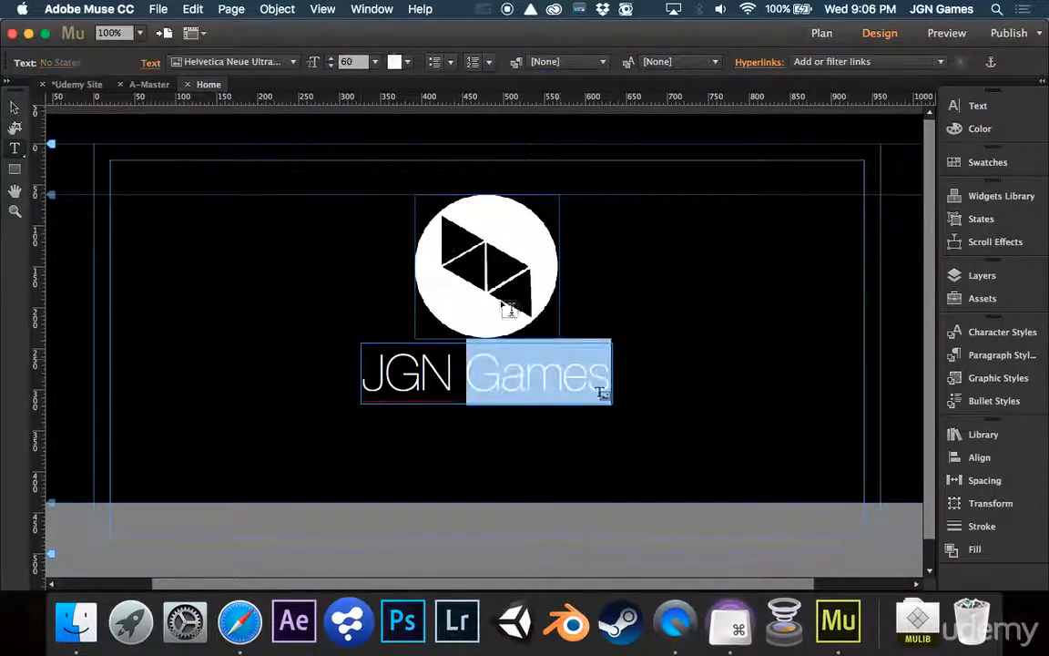
click(500, 394)
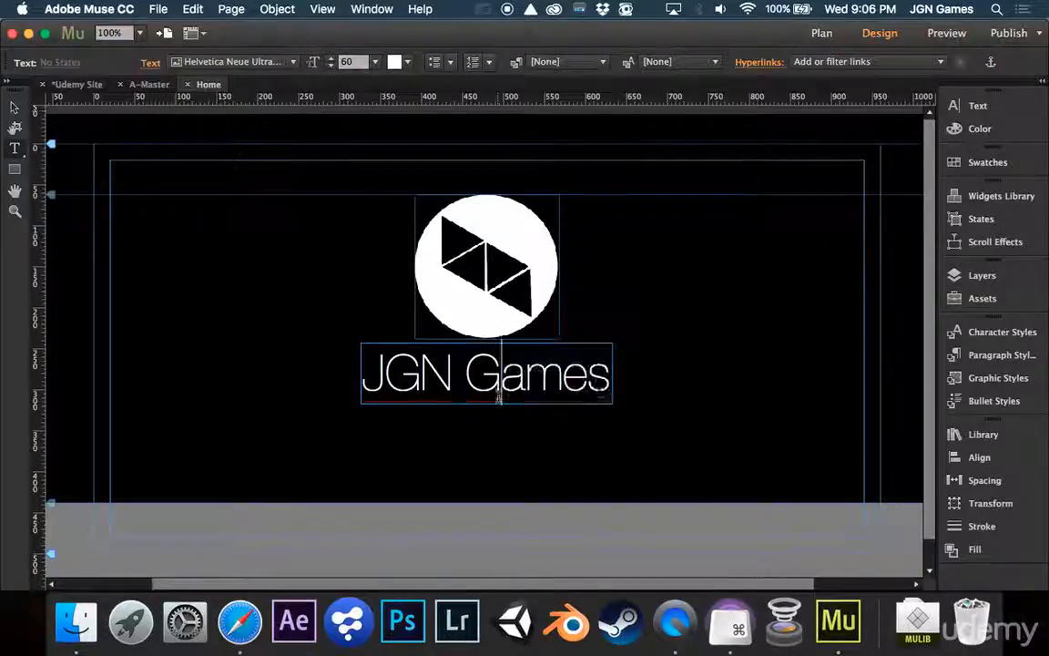
double_click(524, 392)
click(526, 397)
click(16, 109)
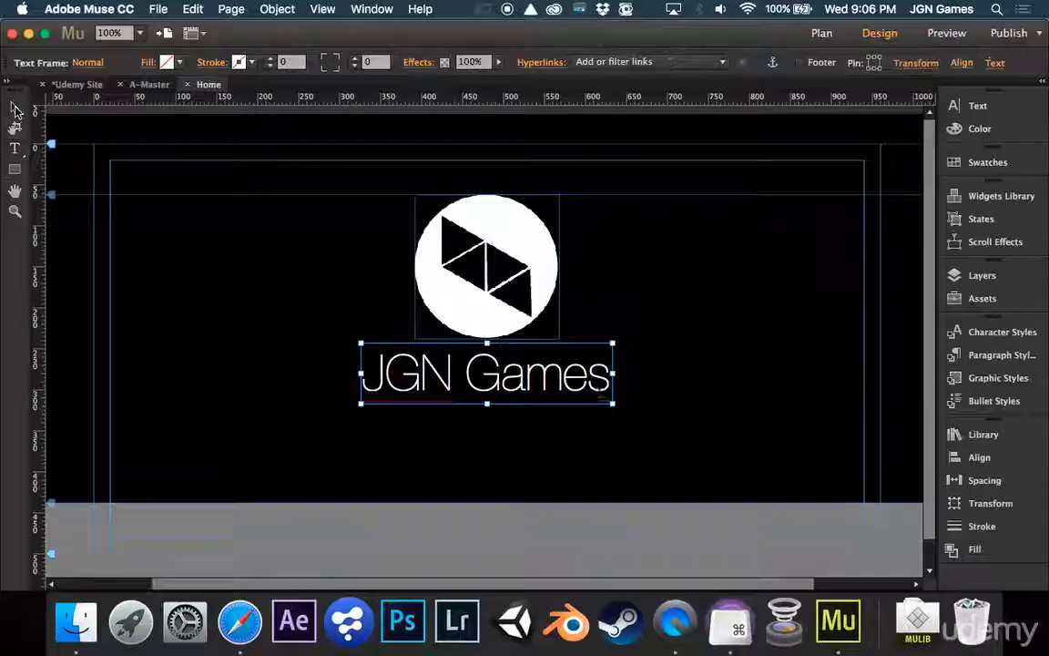
click(15, 148)
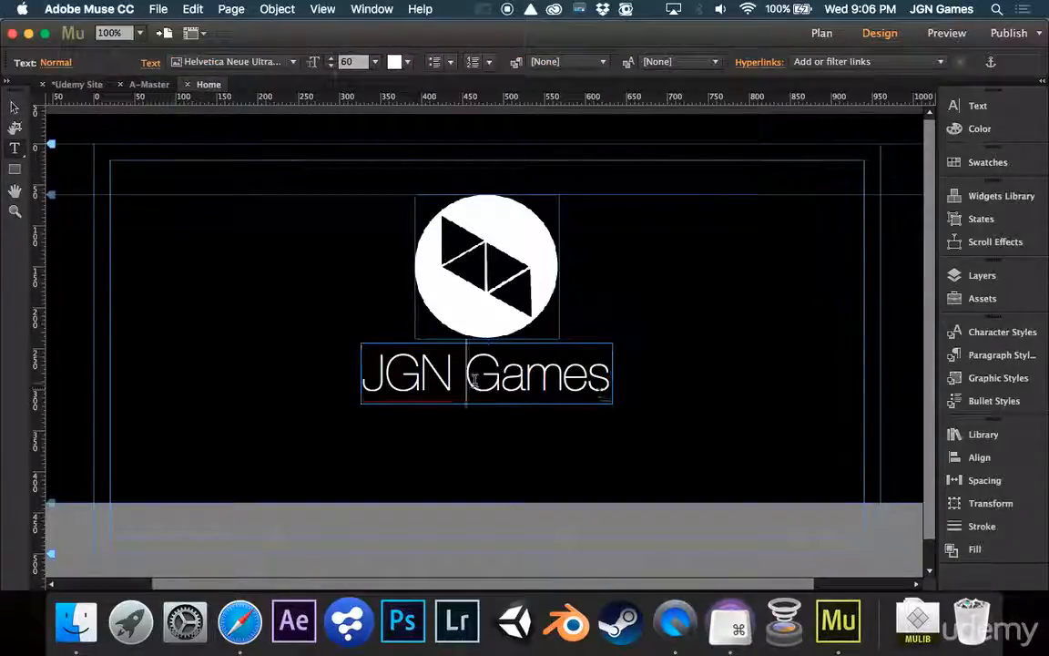
triple_click(475, 380)
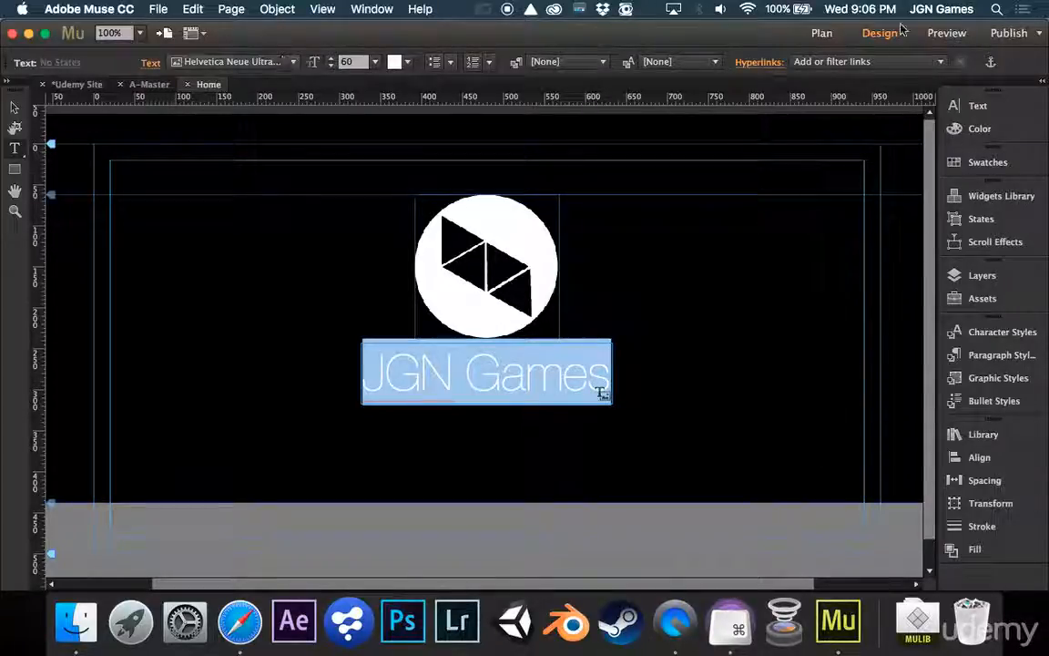
Step: Preview the Home page with its centered logo and title, and return to the design view
click(948, 33)
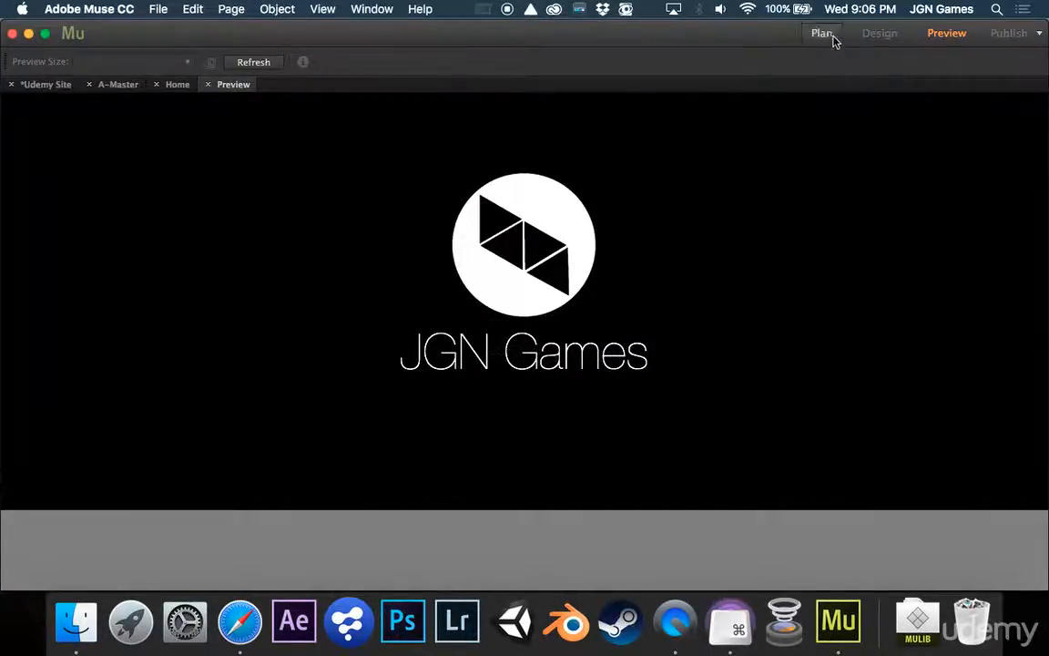
click(880, 35)
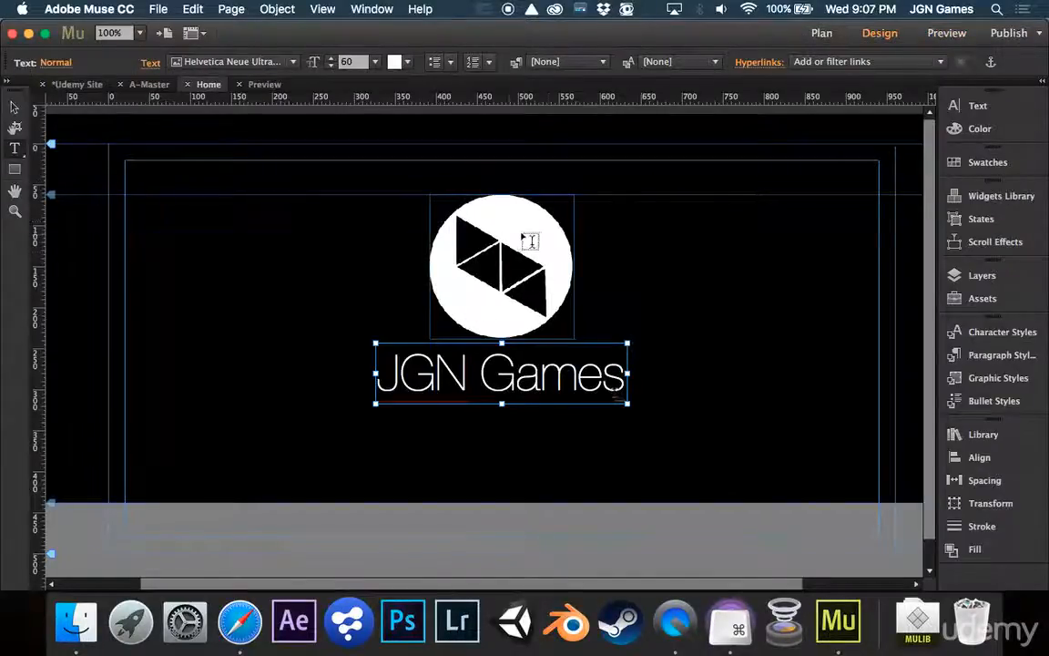
Step: Try the web font Abel on the JGN Games title
click(295, 65)
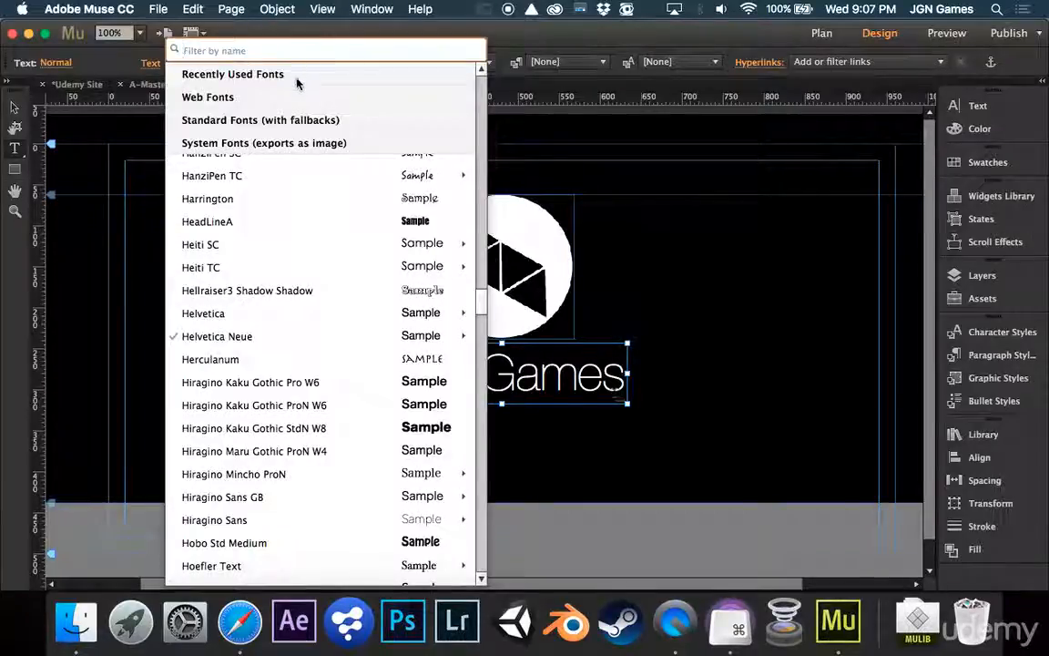
click(281, 106)
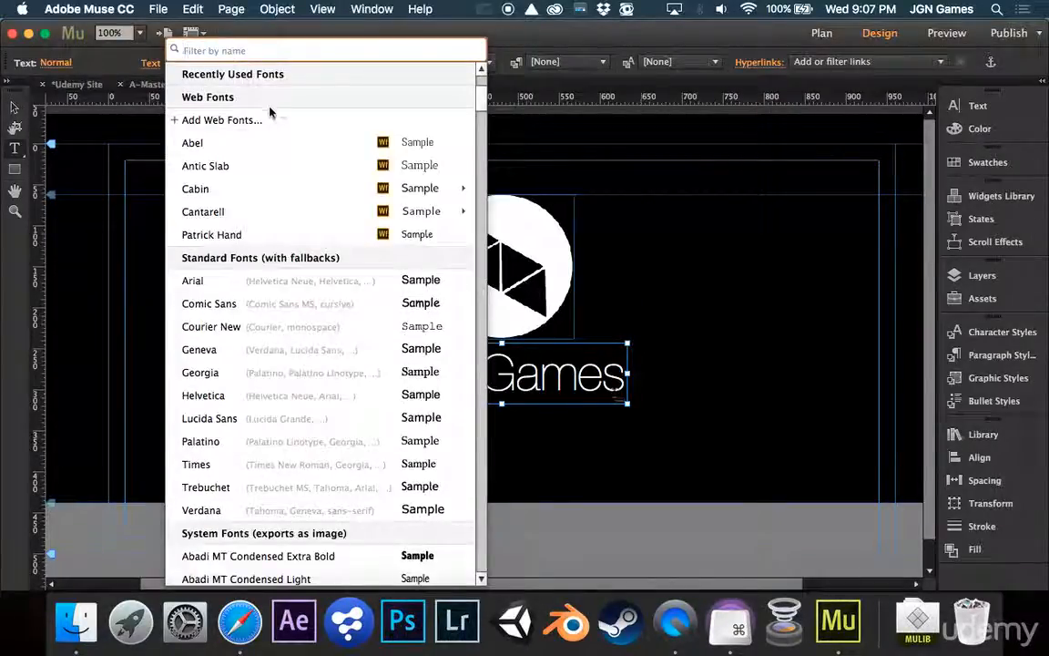
click(262, 143)
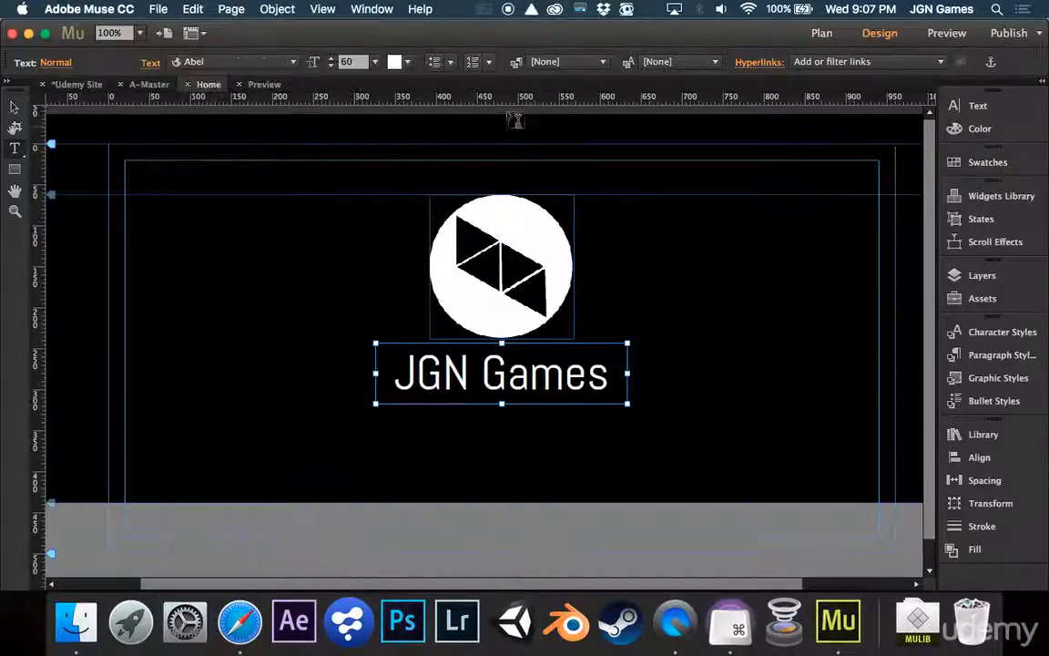
Step: Preview the Home page to check the title's web font and whether its text can be selected, and return to the design view
click(946, 33)
drag(591, 347, 723, 351)
click(660, 355)
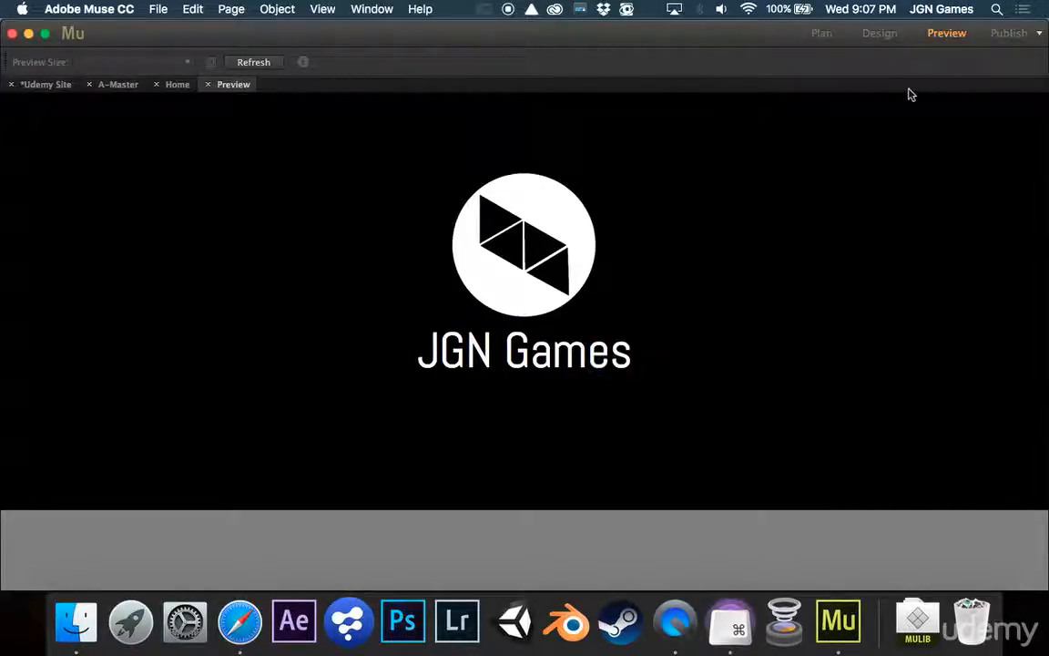
click(880, 33)
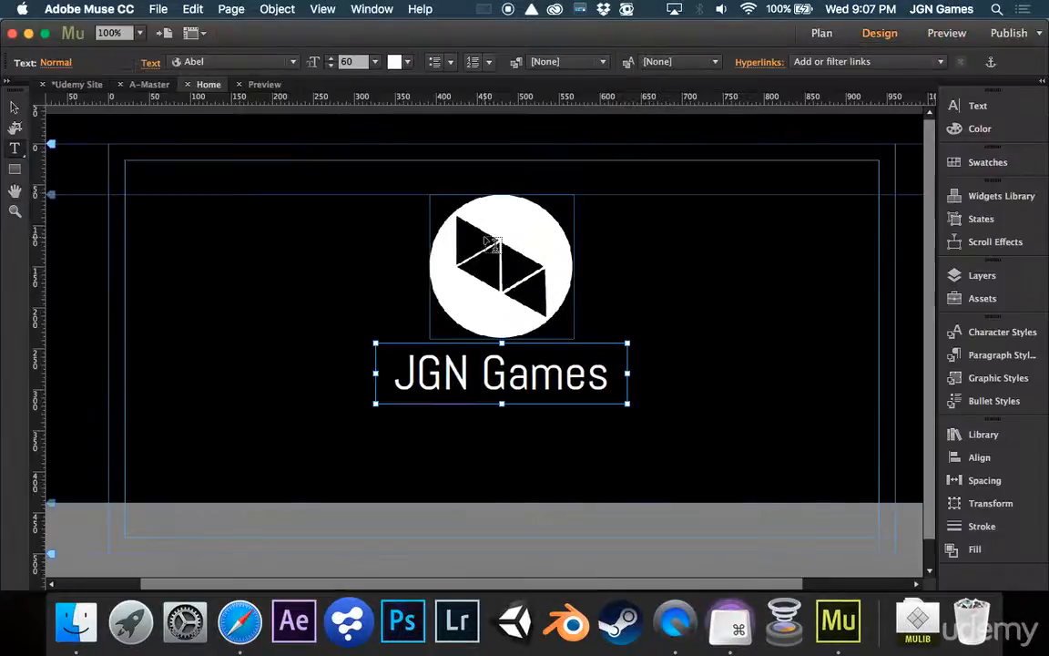
Step: Change the JGN Games title's font back to the recently used Helvetica Neue UltraLight
click(245, 64)
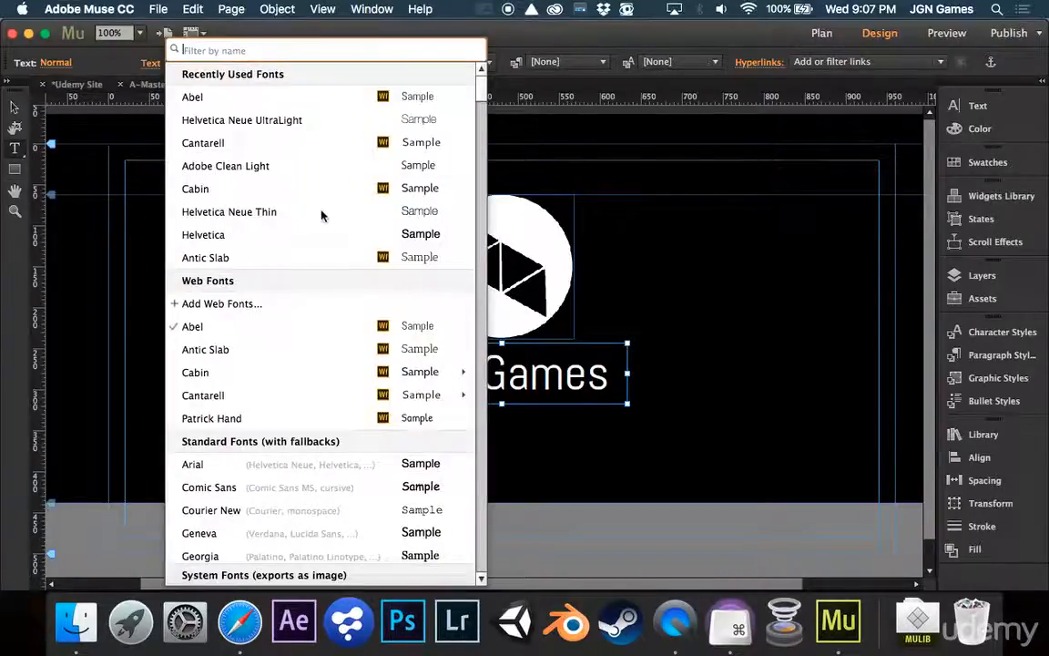
click(269, 119)
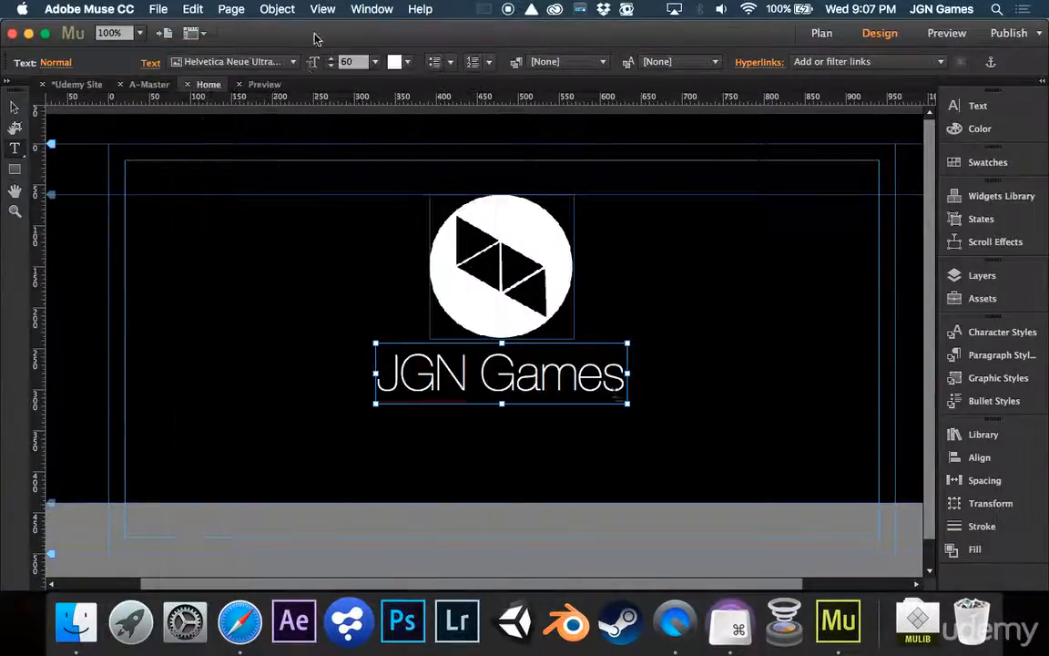